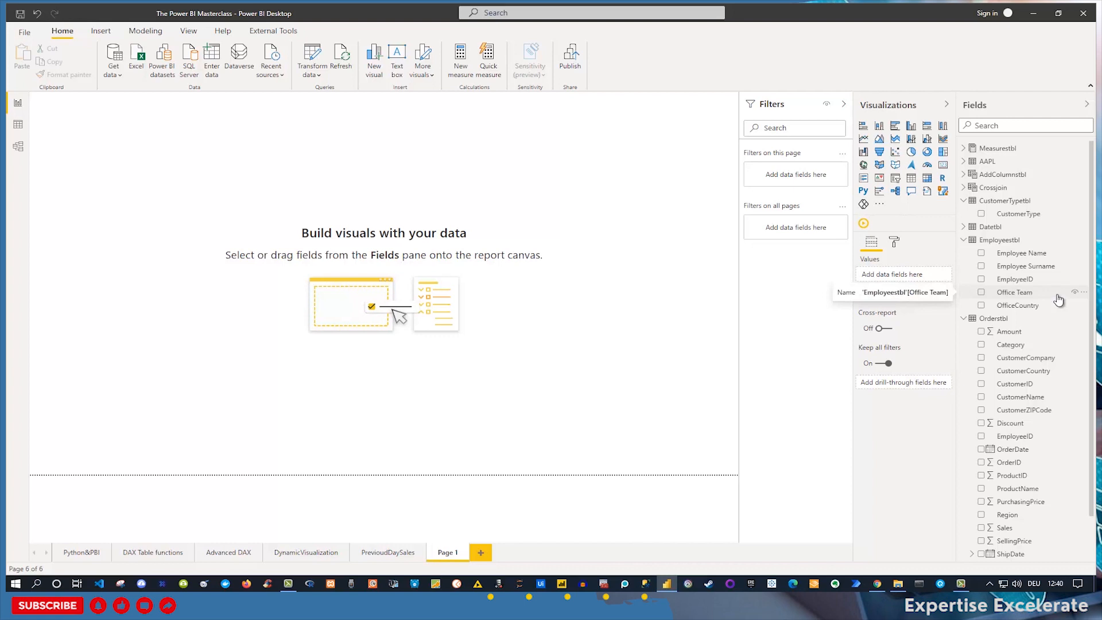
Build a table visual of Employee Name with the TotalSales measure and enlarge it on the blank page.
click(981, 254)
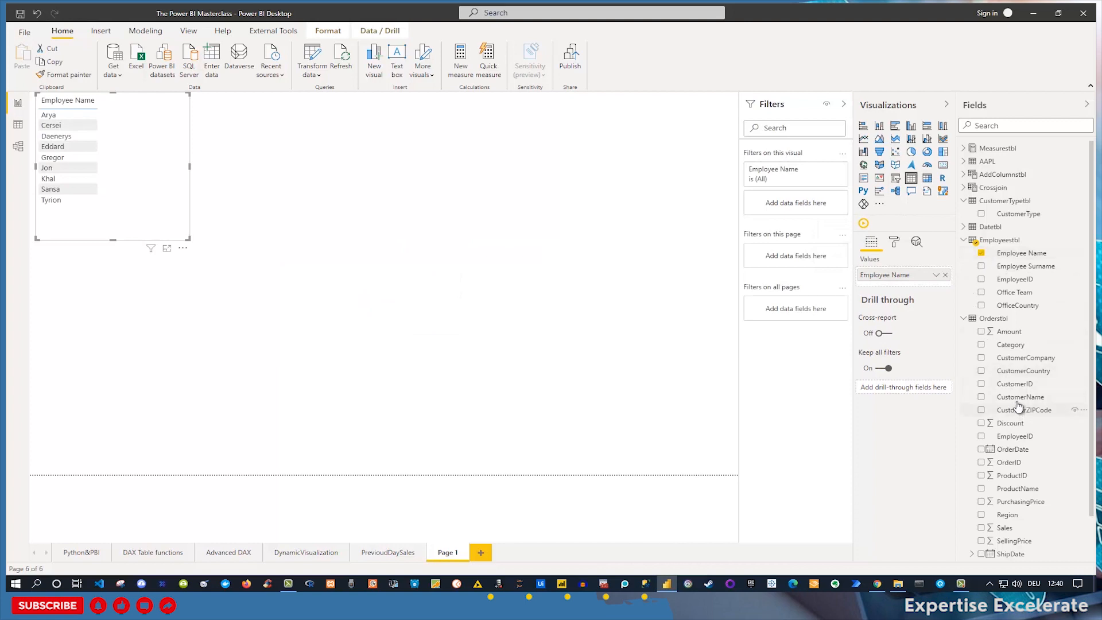
click(964, 149)
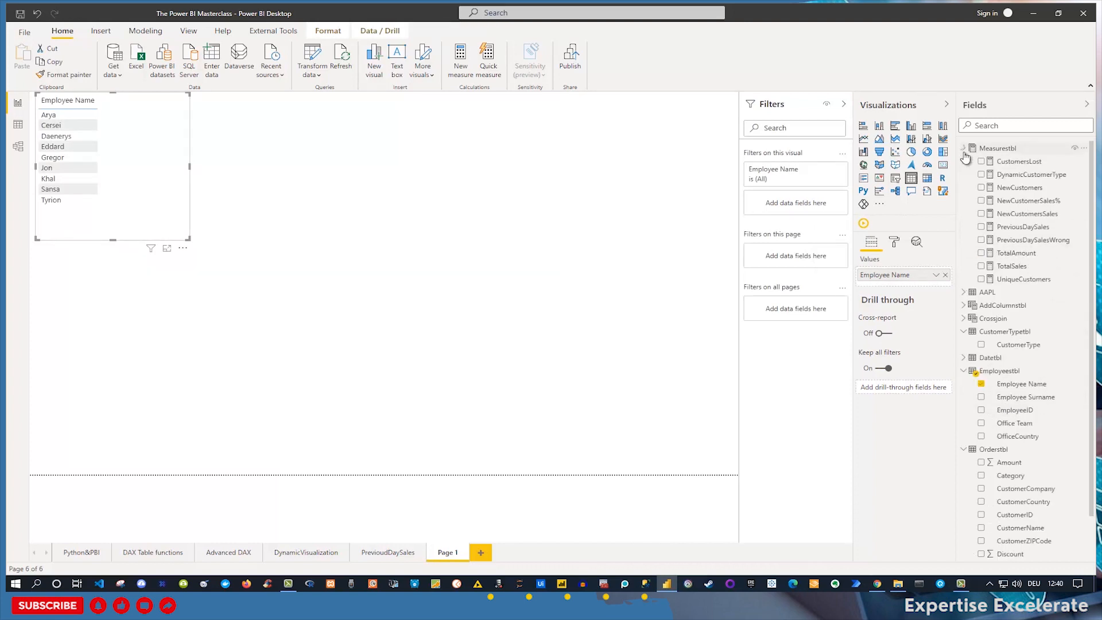
click(982, 266)
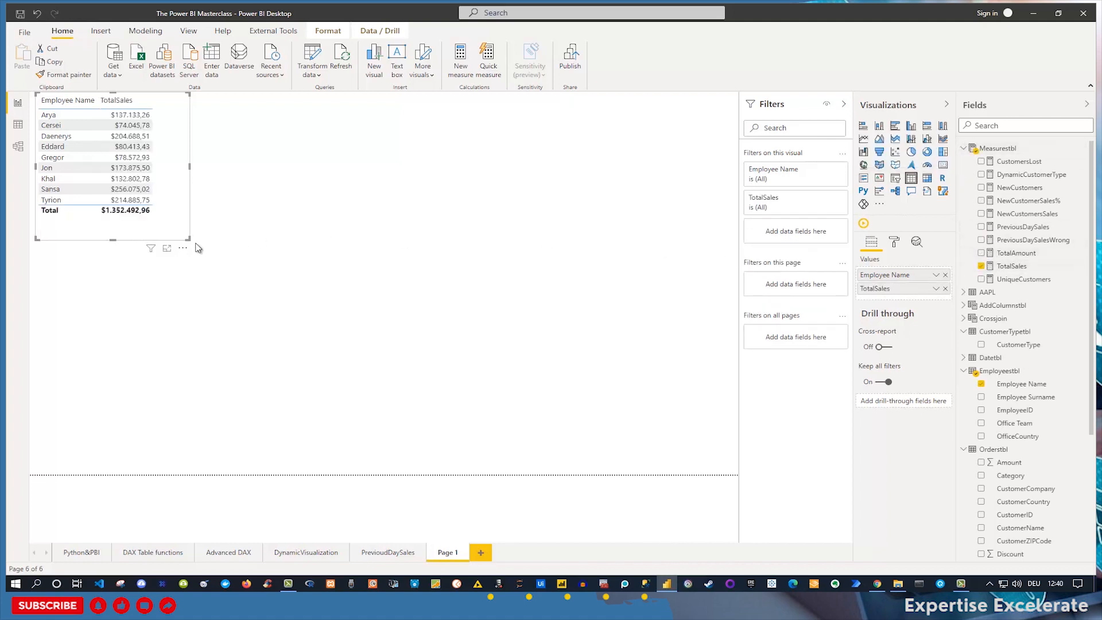
drag(188, 239, 250, 282)
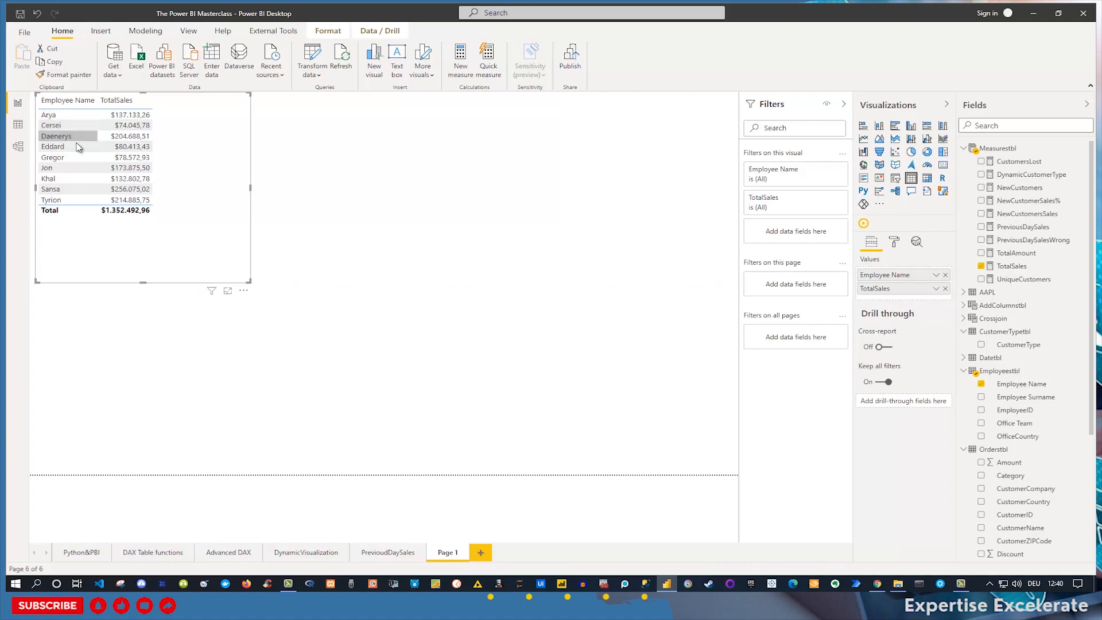
Set the text size of the table's values to 15 pt and sort the table by TotalSales in descending order.
click(893, 241)
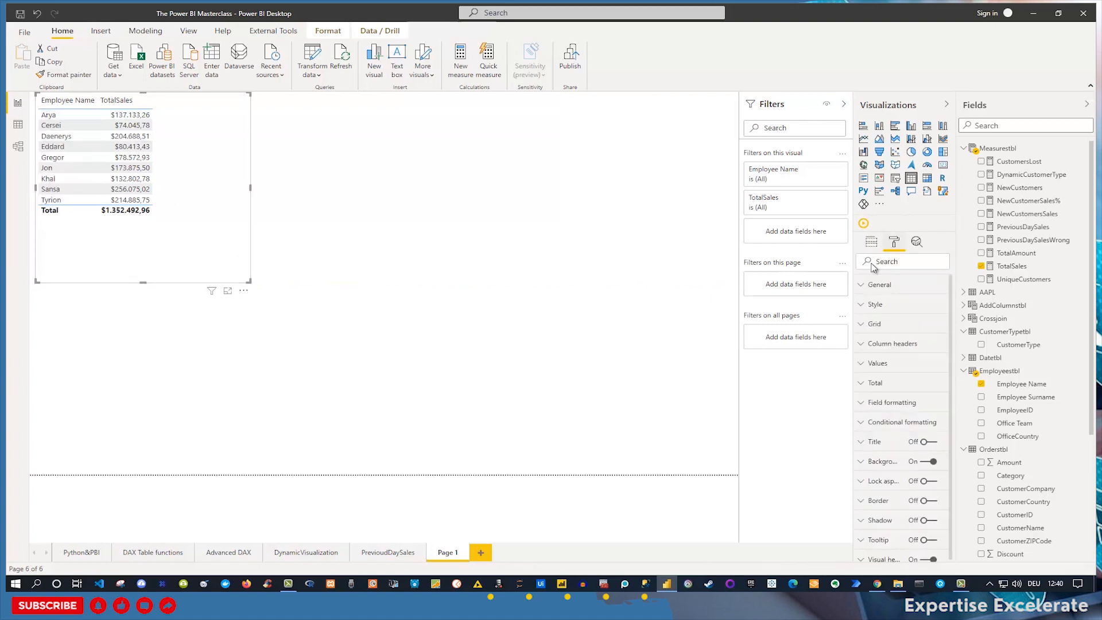
click(863, 366)
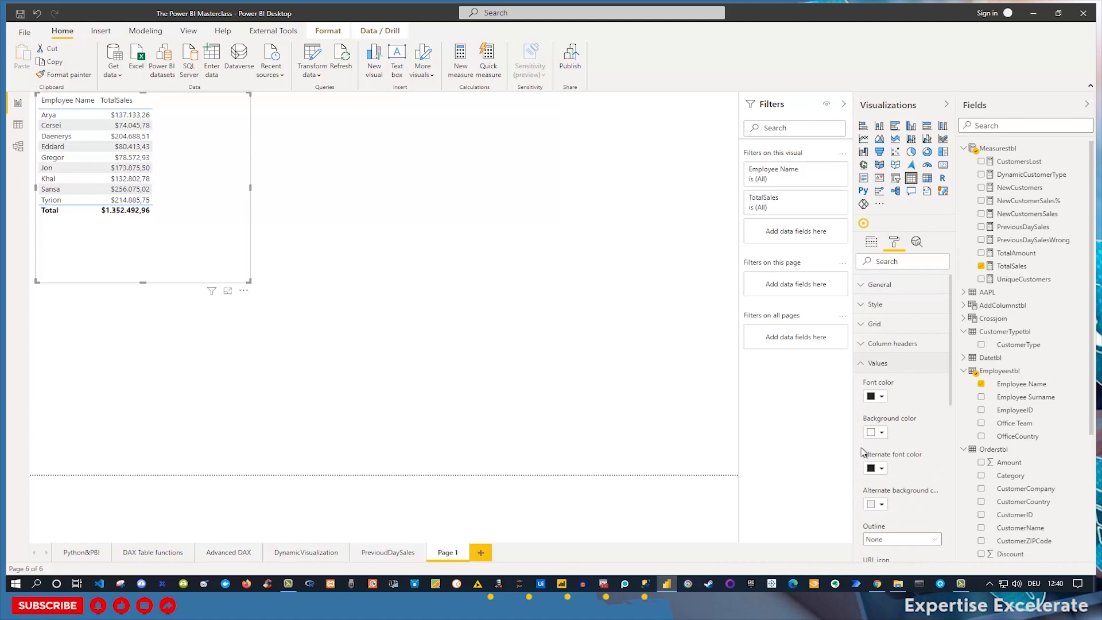
scroll(891, 484, down, 3)
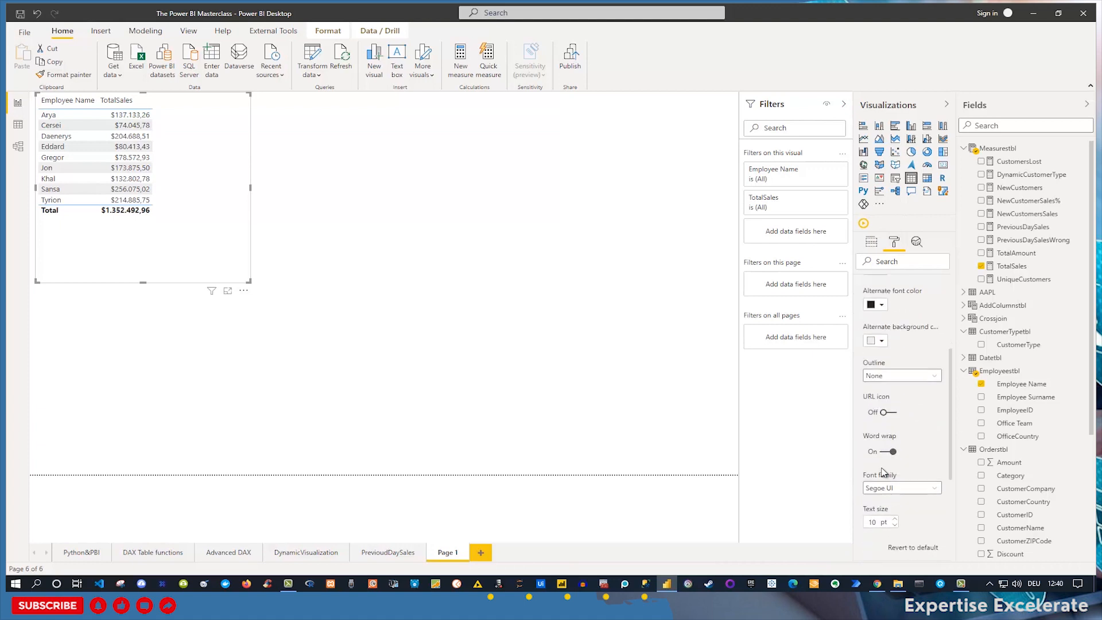
double_click(871, 521)
text(15)
key(Return)
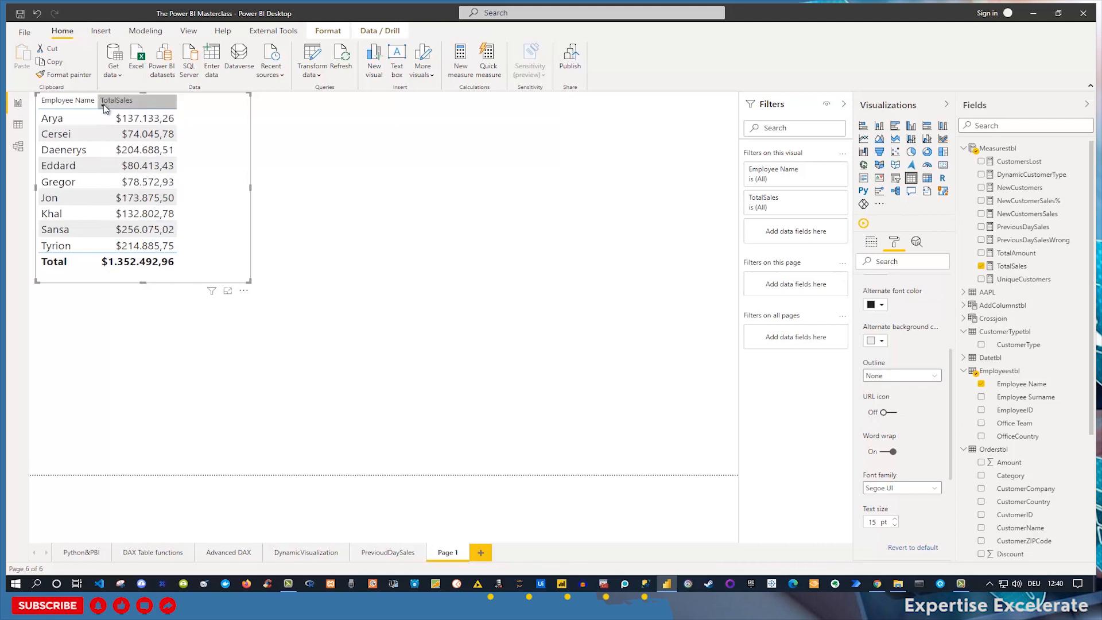
click(120, 105)
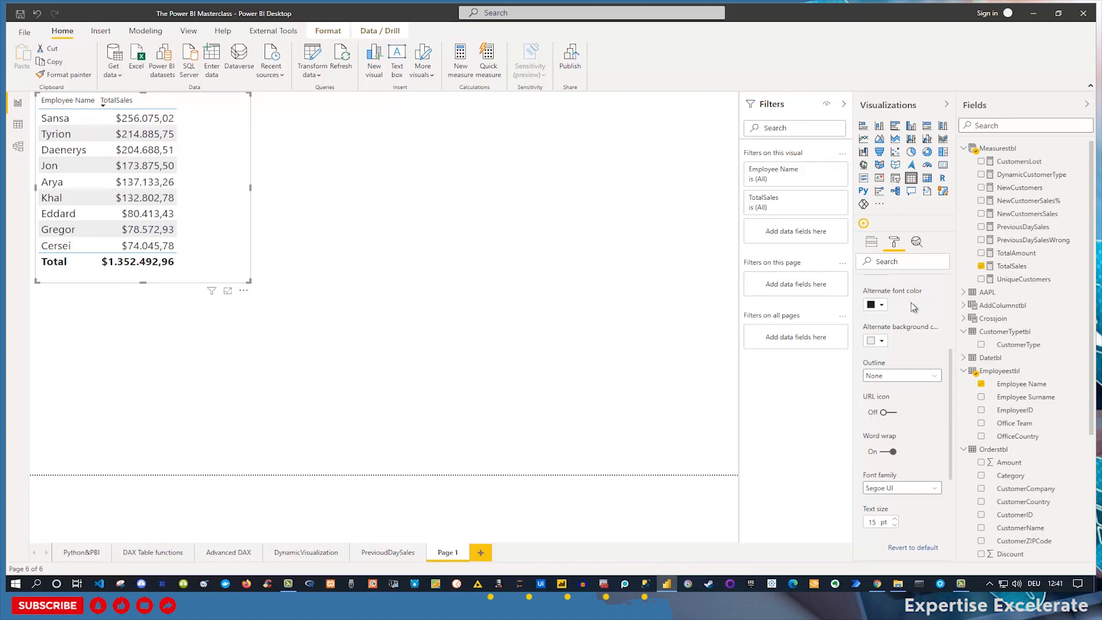
Add a new calculated column to Employeestbl and begin its formula with the name EmployeeRank and an equals sign.
right_click(994, 374)
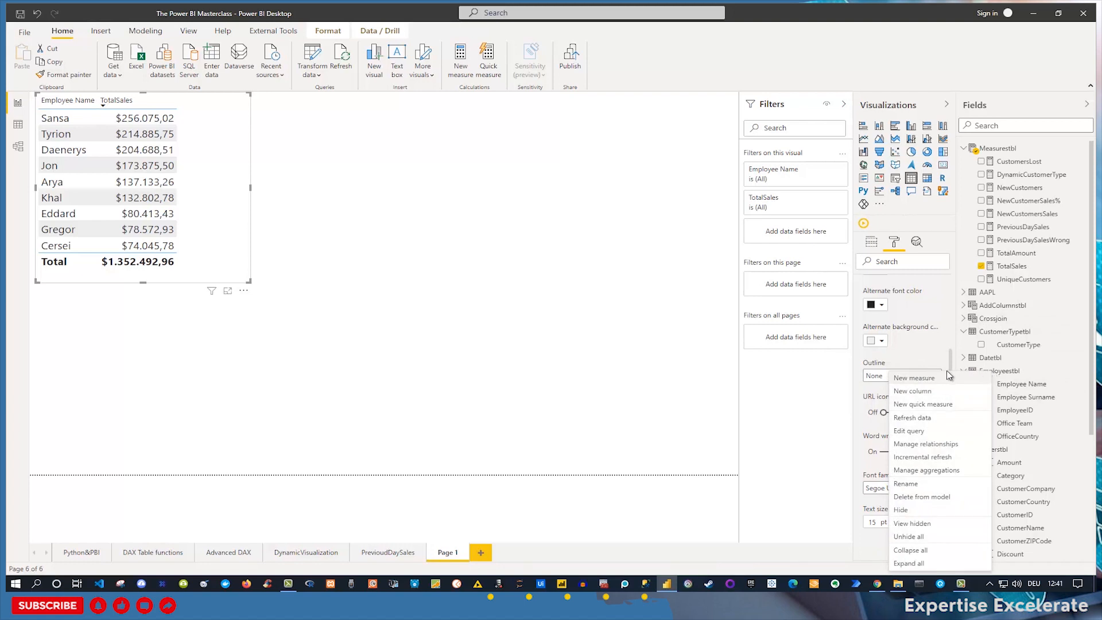
click(912, 390)
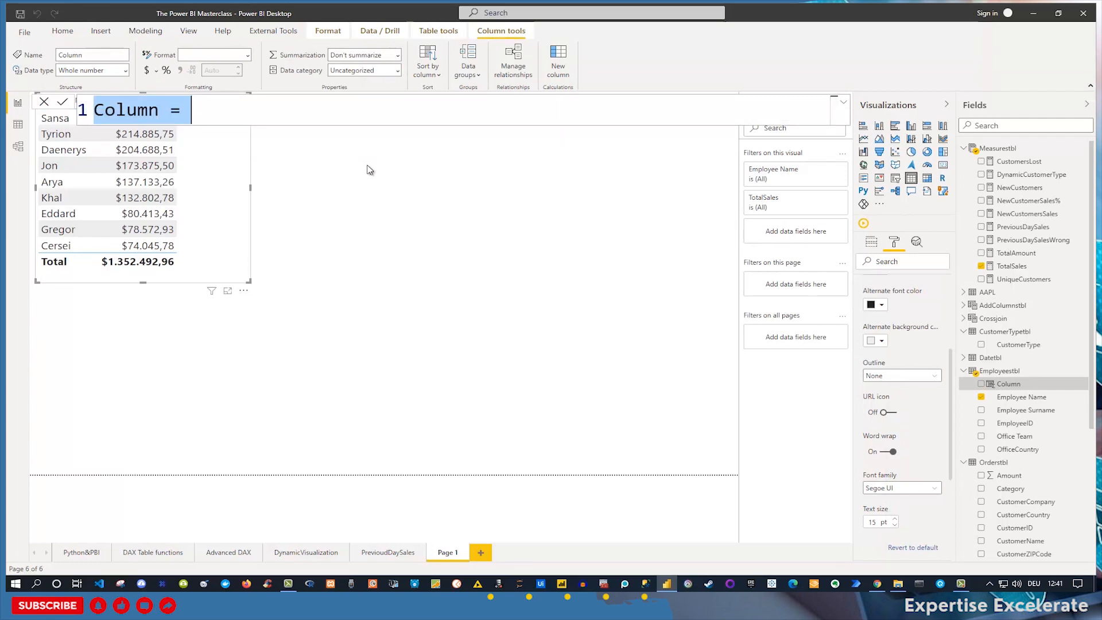
text(Ra)
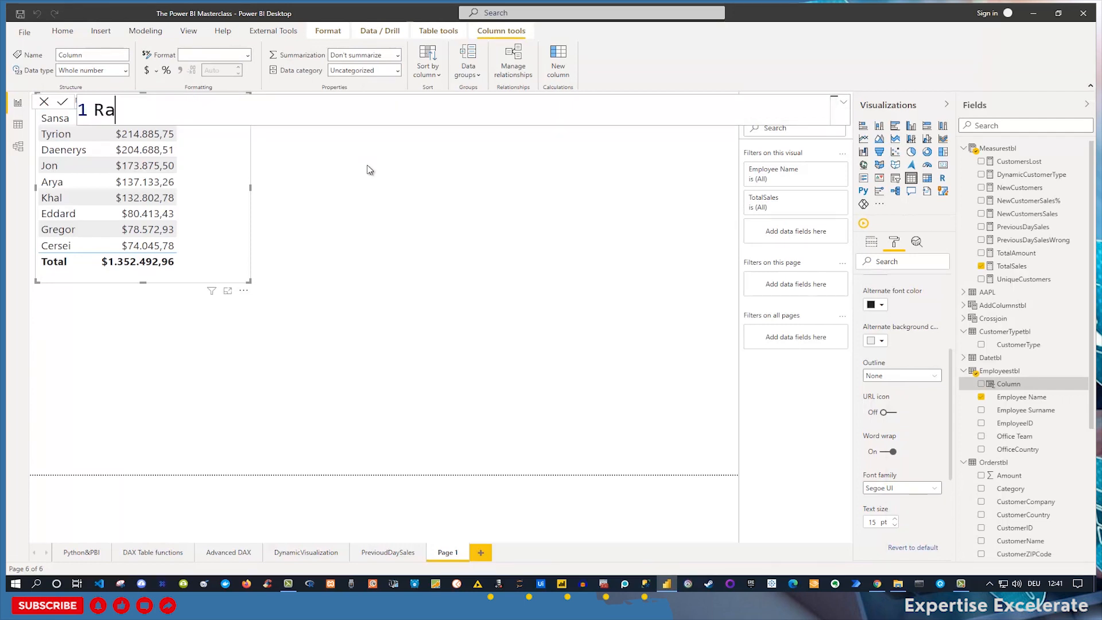
key(BackSpace)
key(BackSpace)
text(EMp)
key(BackSpace)
key(BackSpace)
text(mp)
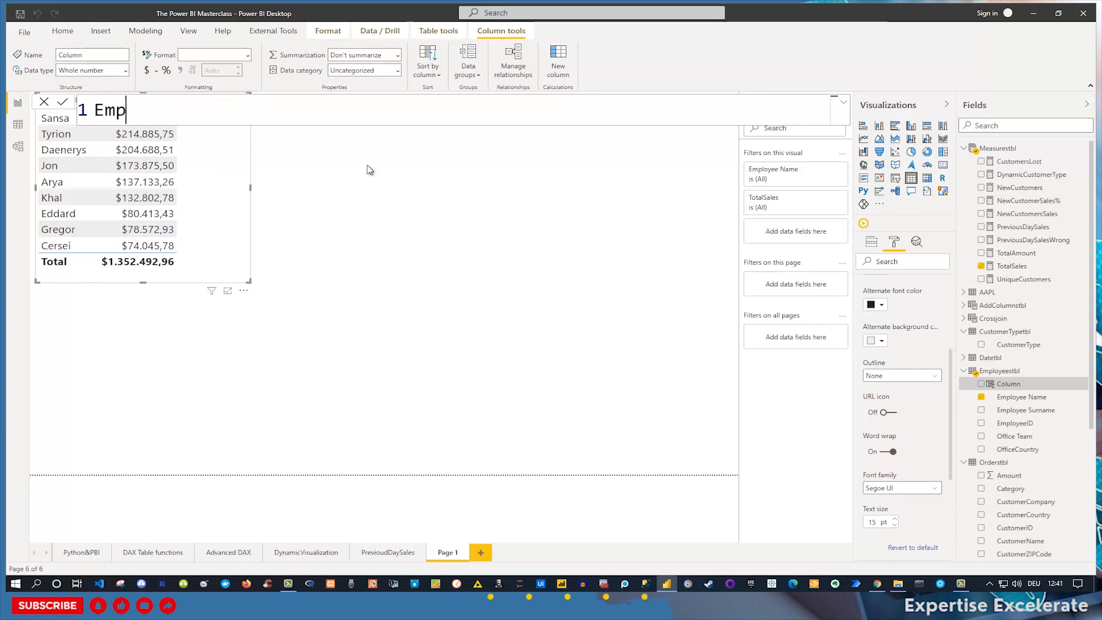
text(loyee)
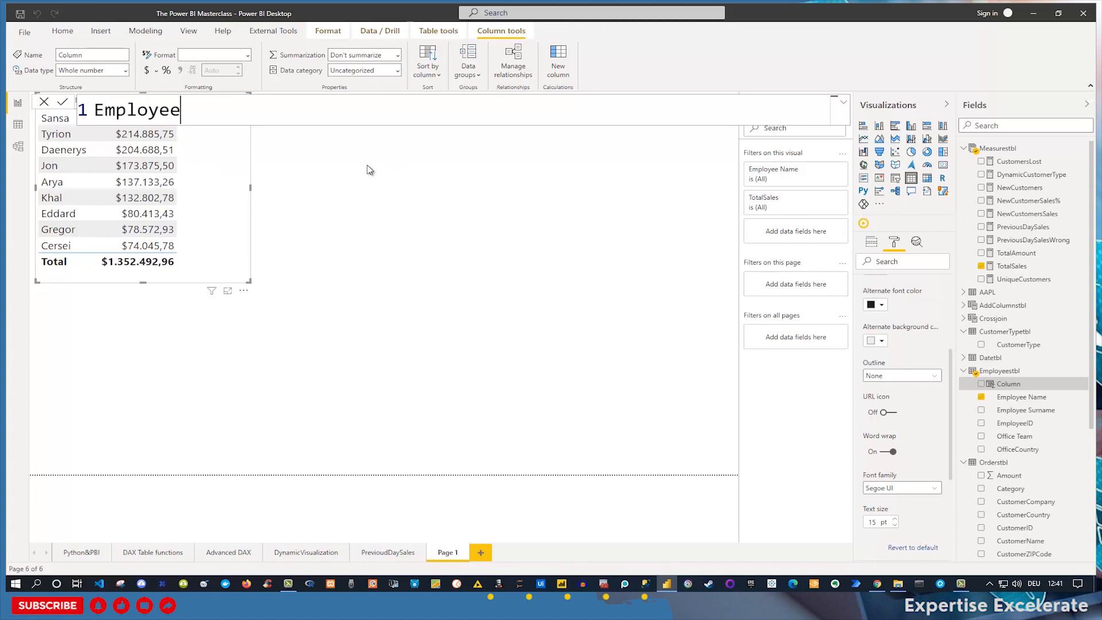
text(Rank =)
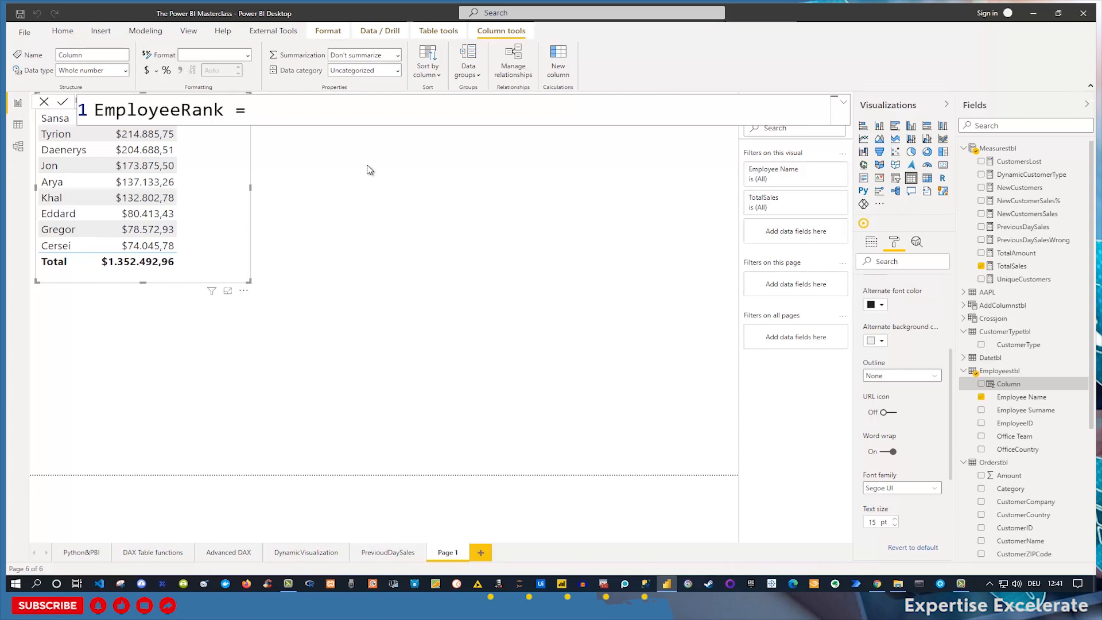
On a new line of the formula, declare the variable _Ranking and start its definition with the RANKX function.
key(shift+Return)
text(V)
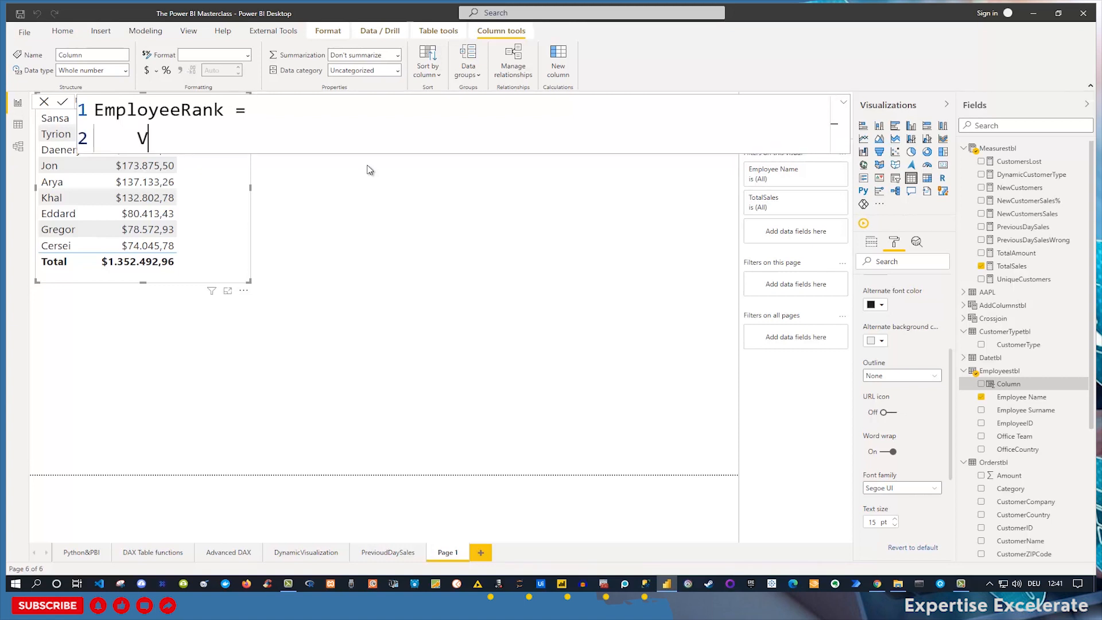
text(AR _Ranking)
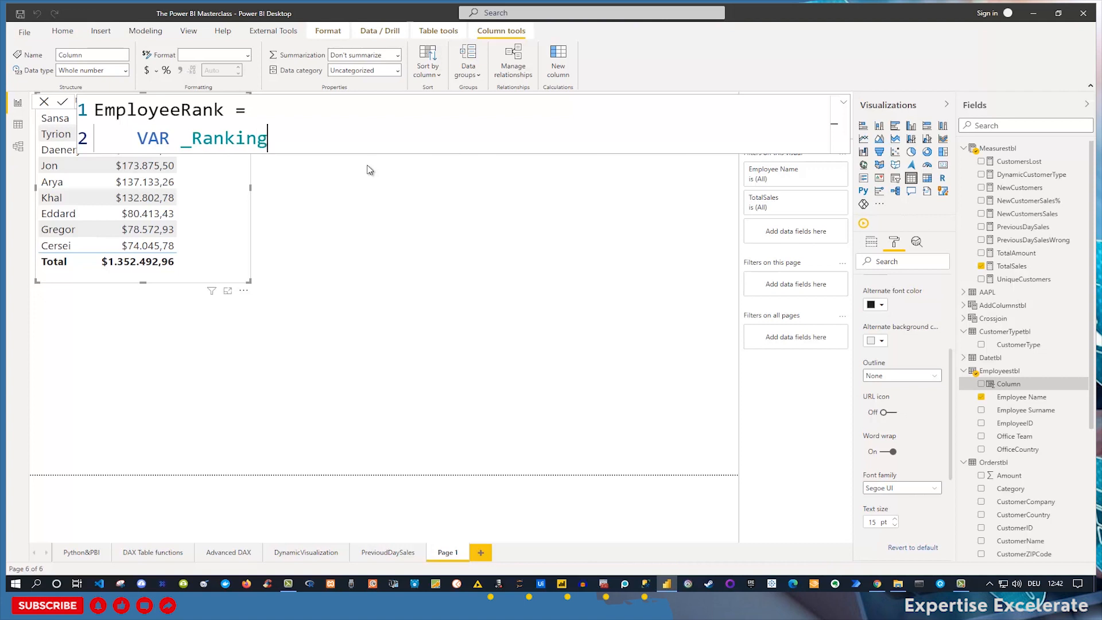
text( = Ran)
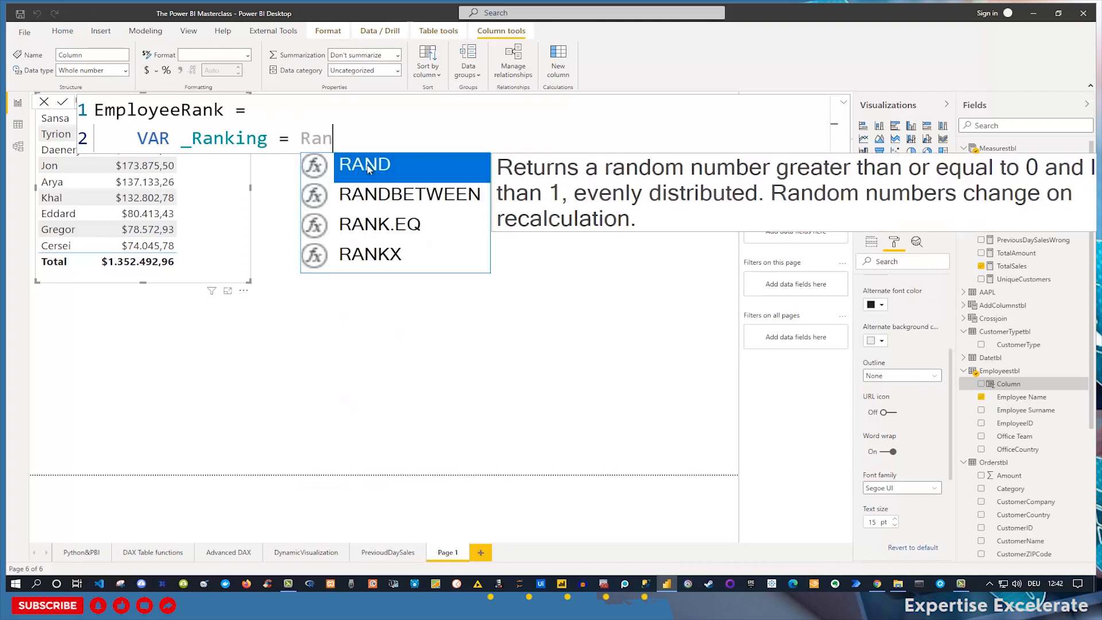
text(kx)
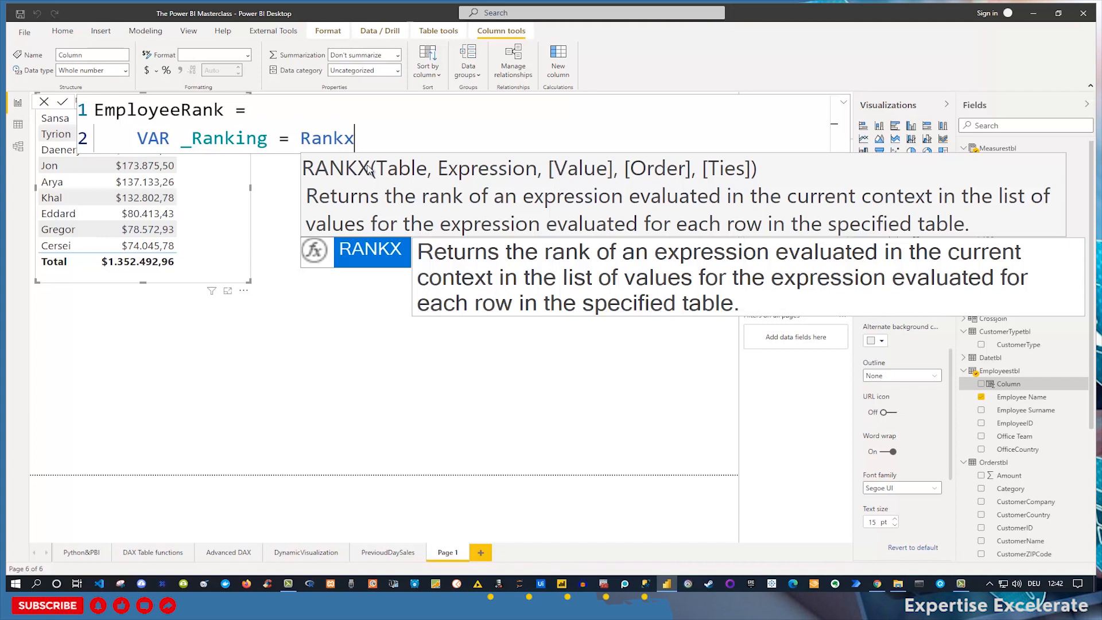
text(()
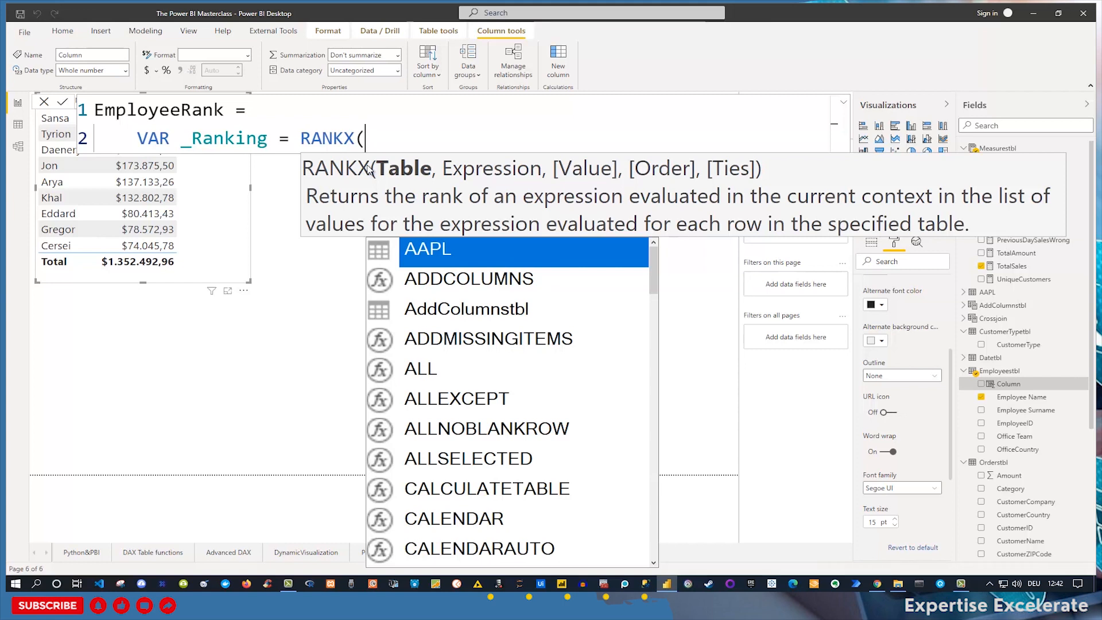
Enter ALL(Employeestbl) as the table argument of RANKX.
text(A)
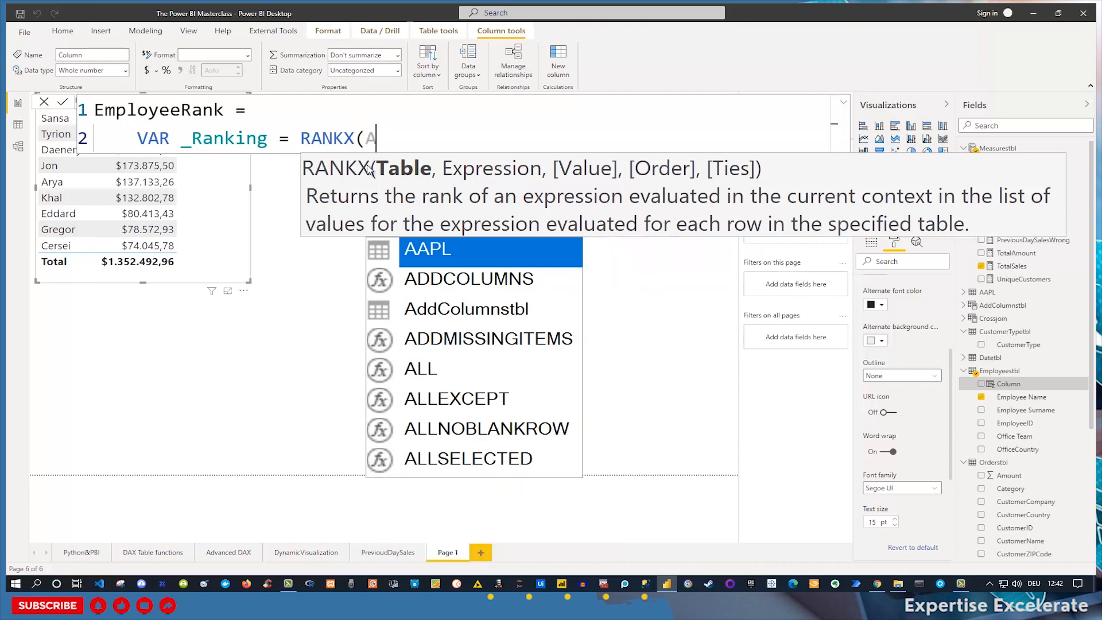
text(ll)
key(Tab)
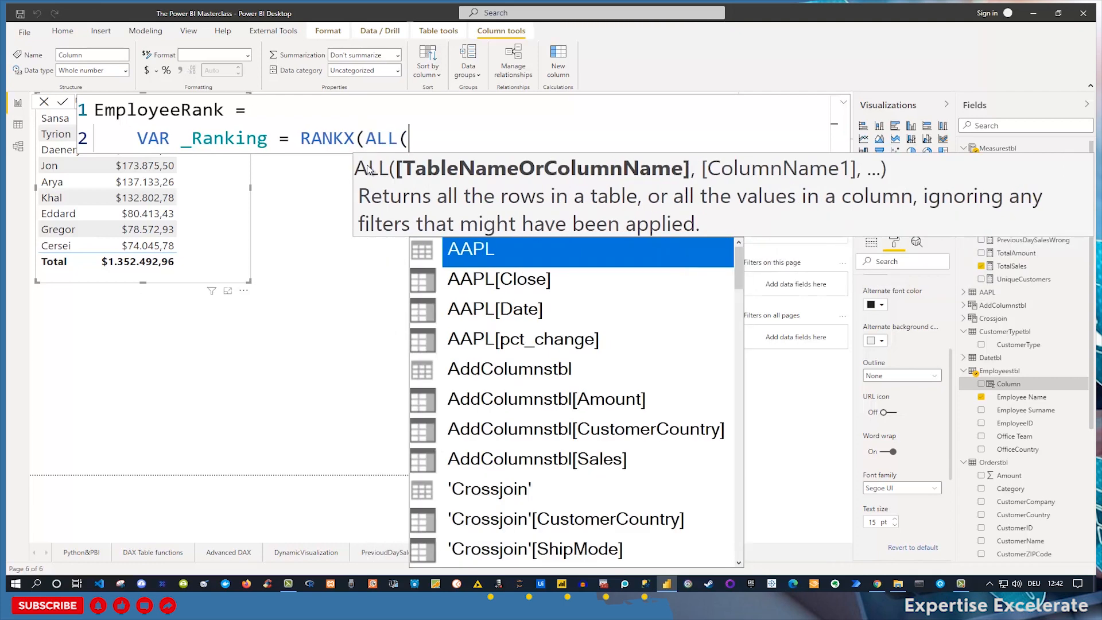
text(emp)
key(Tab)
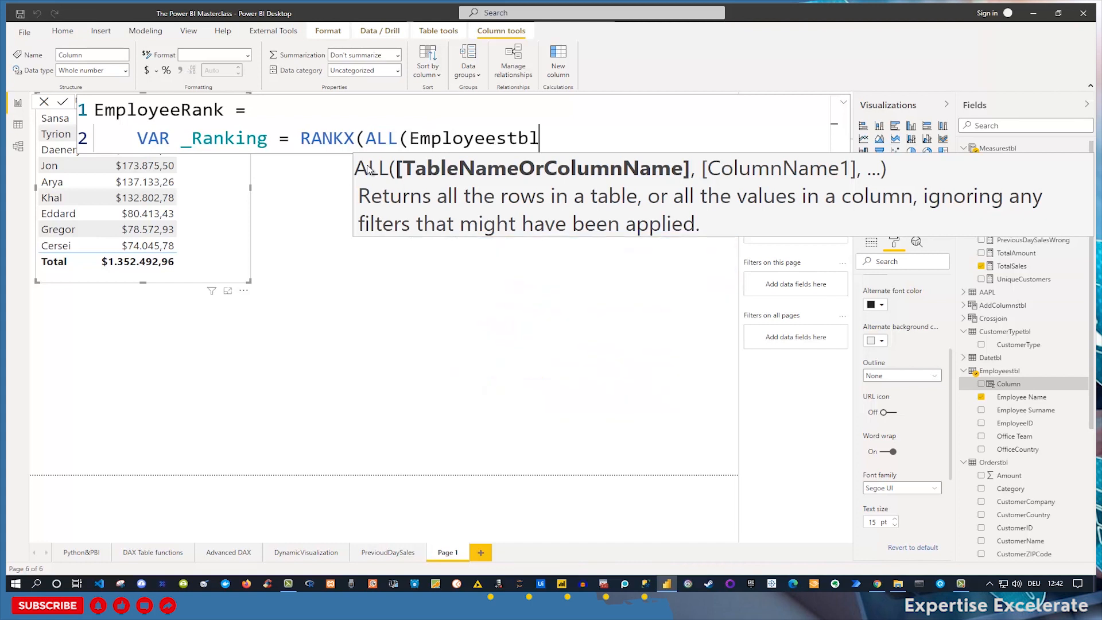
text())
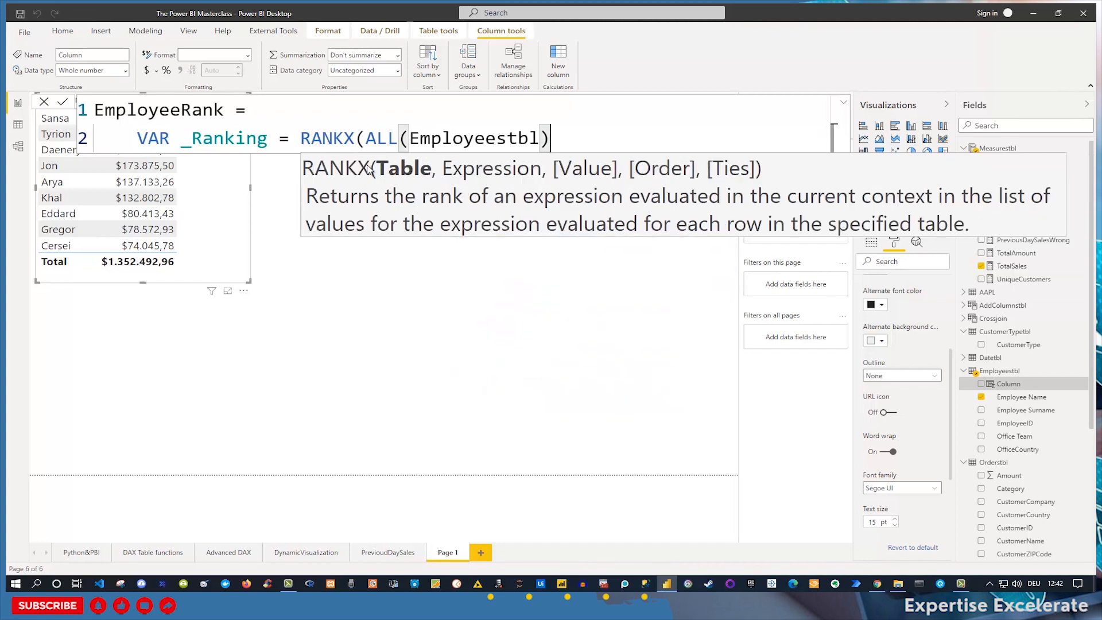
Enter the [TotalSales] measure as both the expression and the value argument of RANKX.
text(,[Tot)
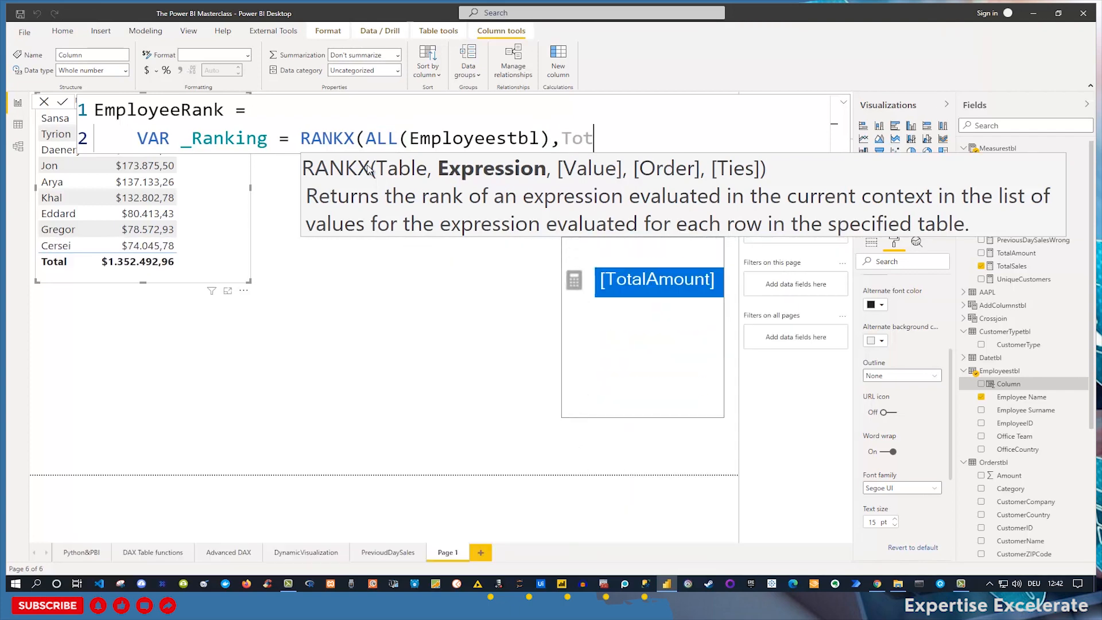
text(alSale)
text(s)
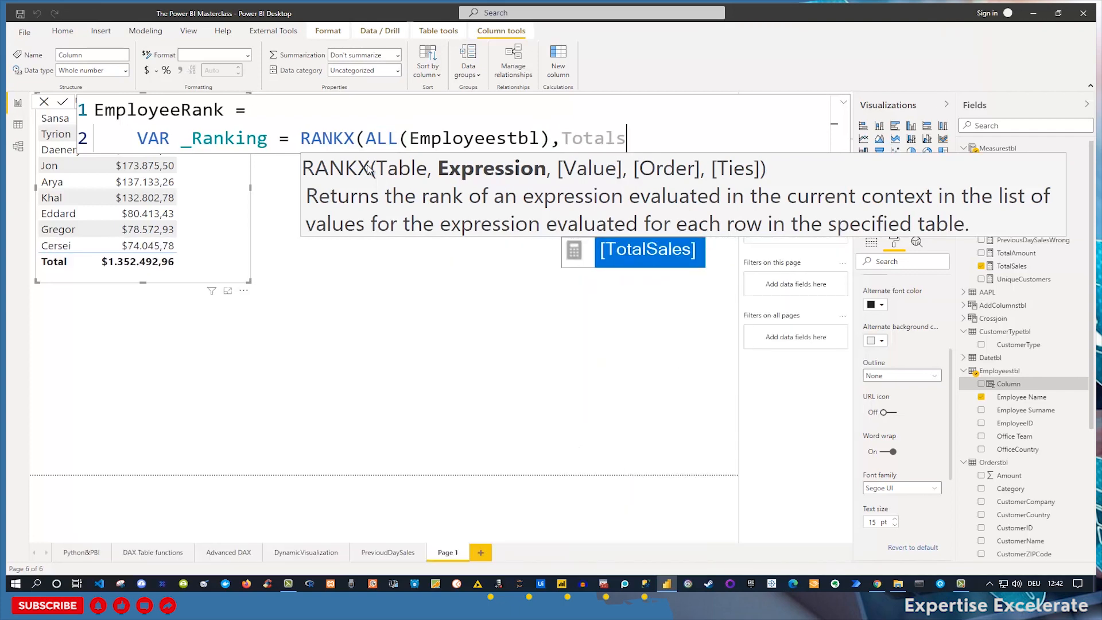
key(Tab)
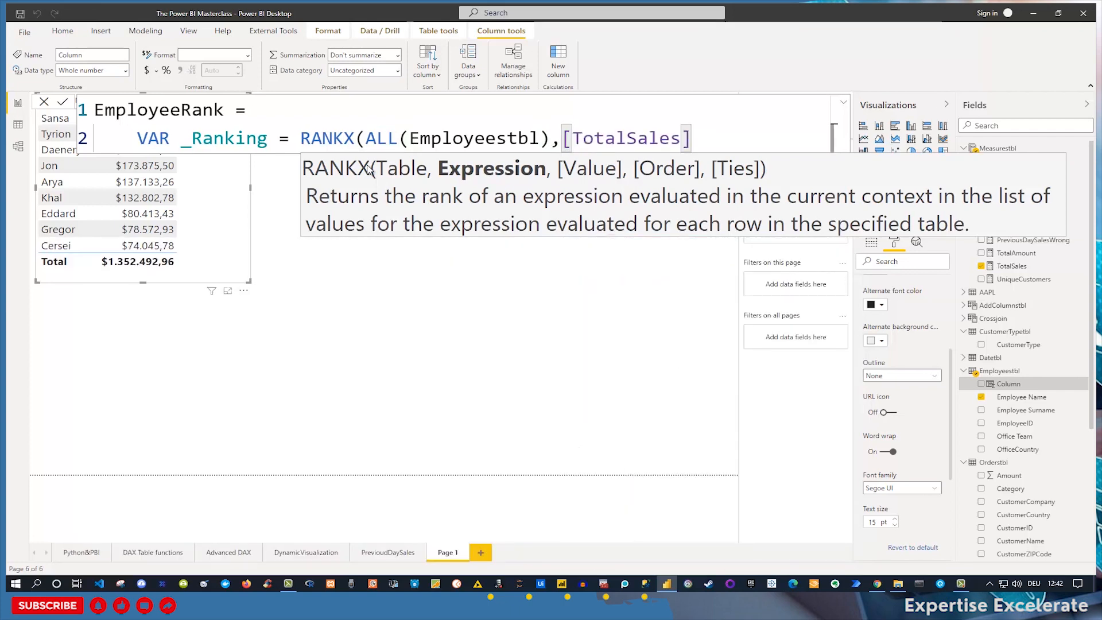
text(,)
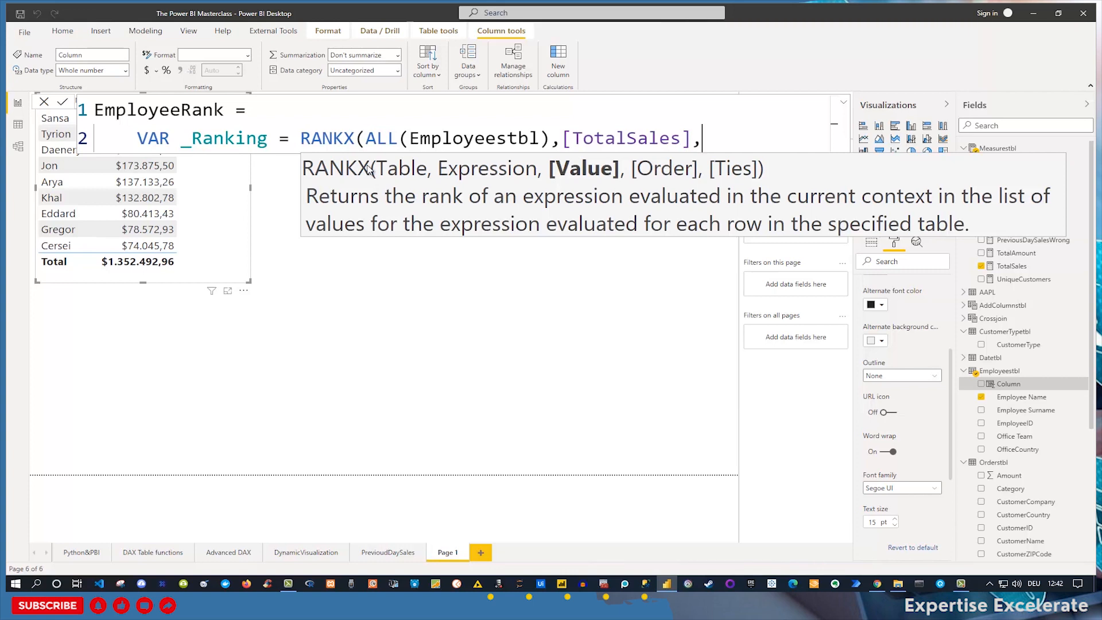
text(To)
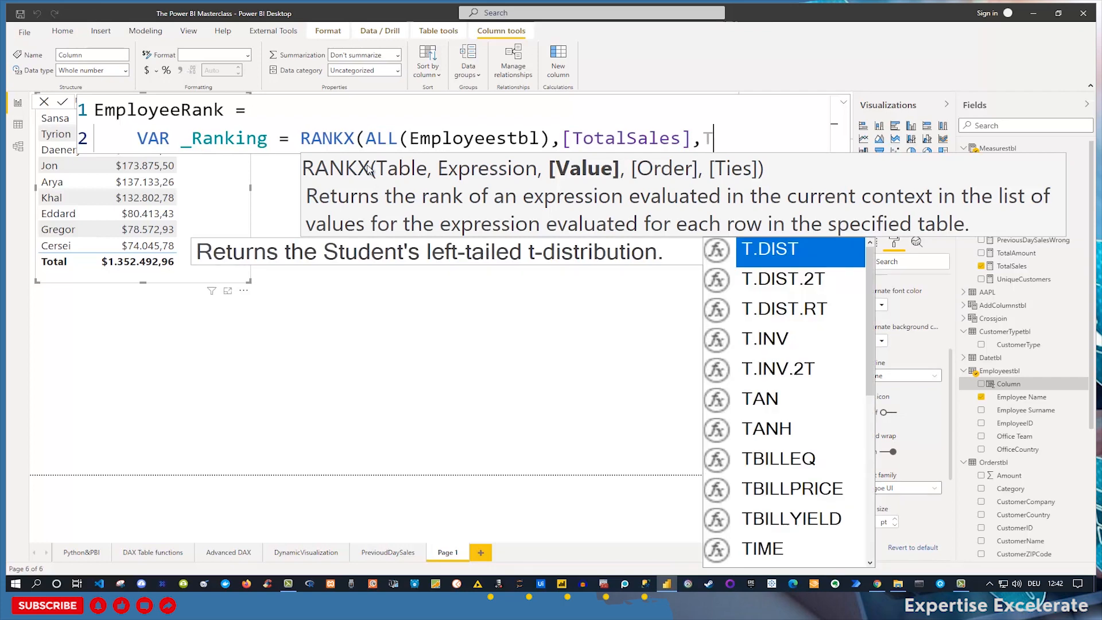
text(ta)
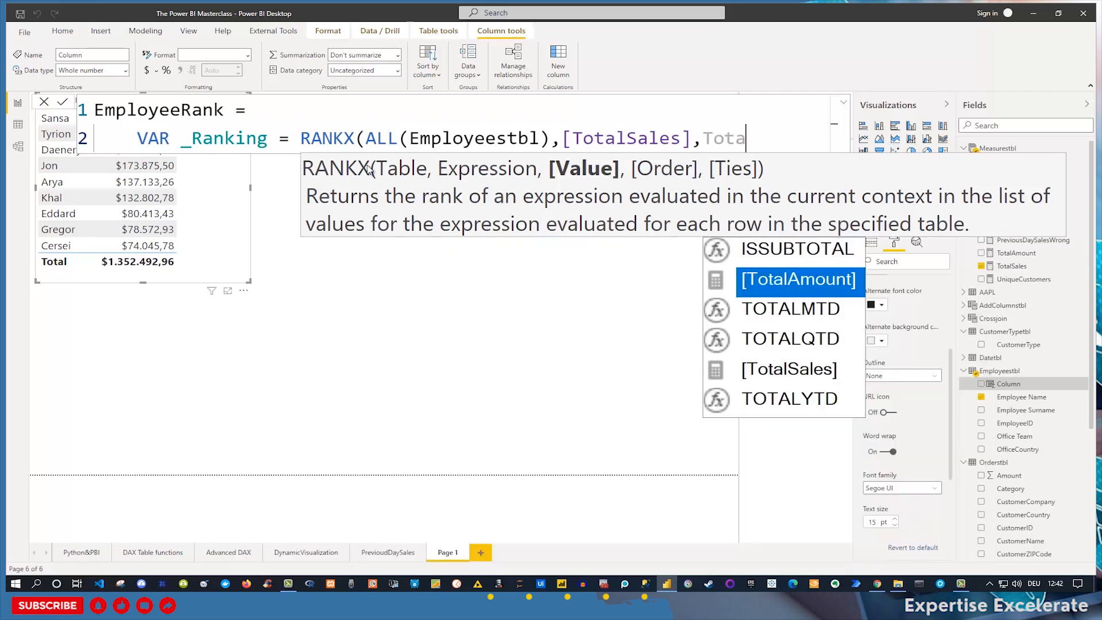
key(Down)
key(Down)
key(Down)
key(Tab)
text(,)
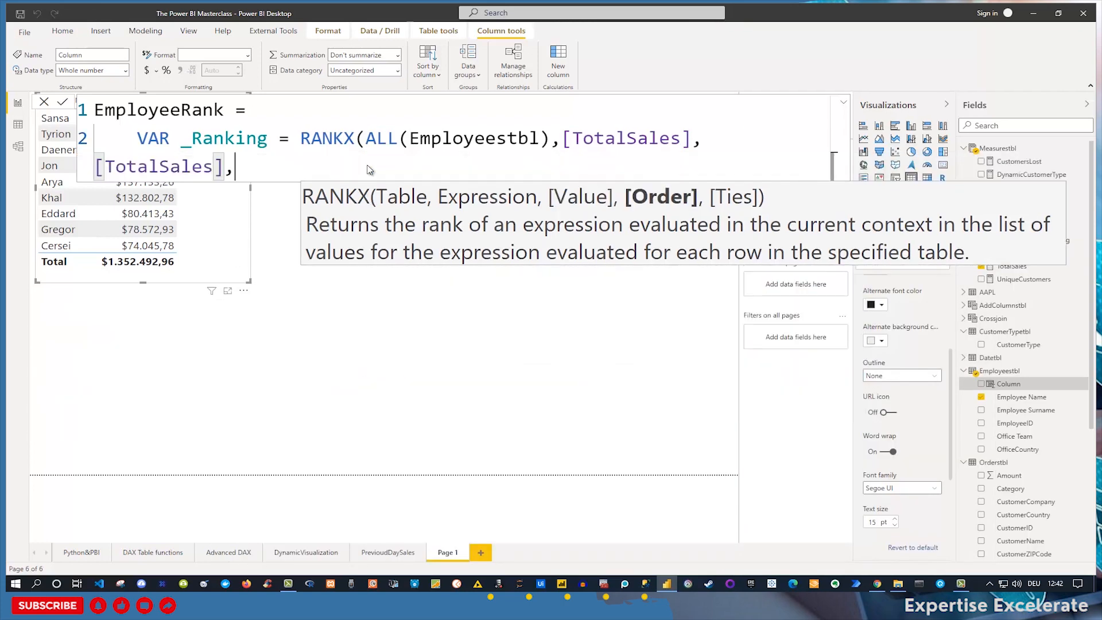
Set the RANKX order argument to DESC and close the function call.
text(des)
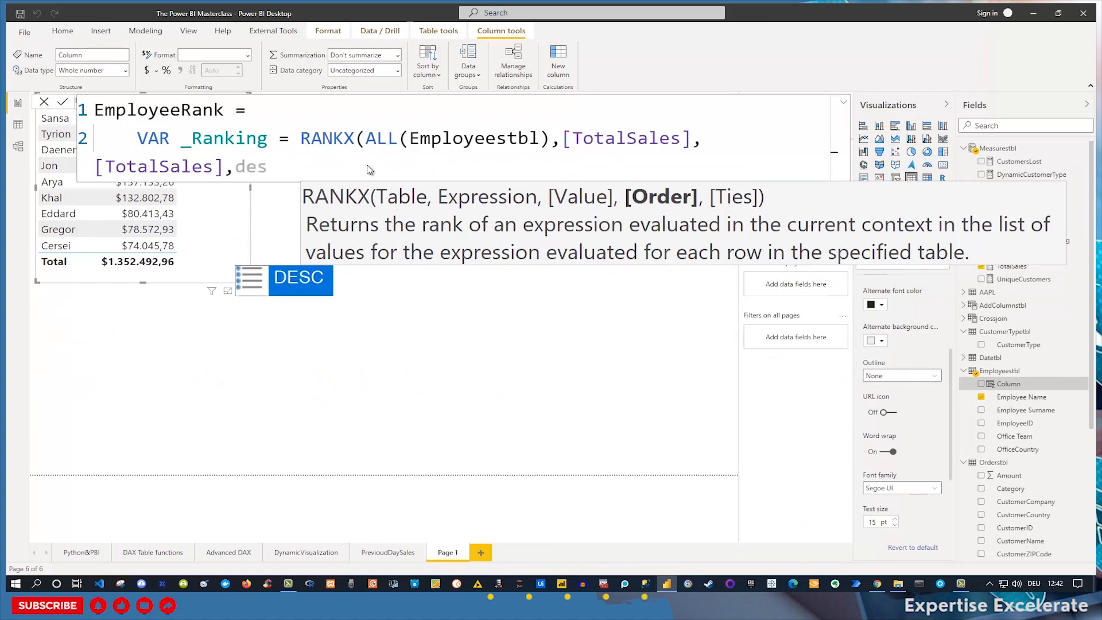
key(Tab)
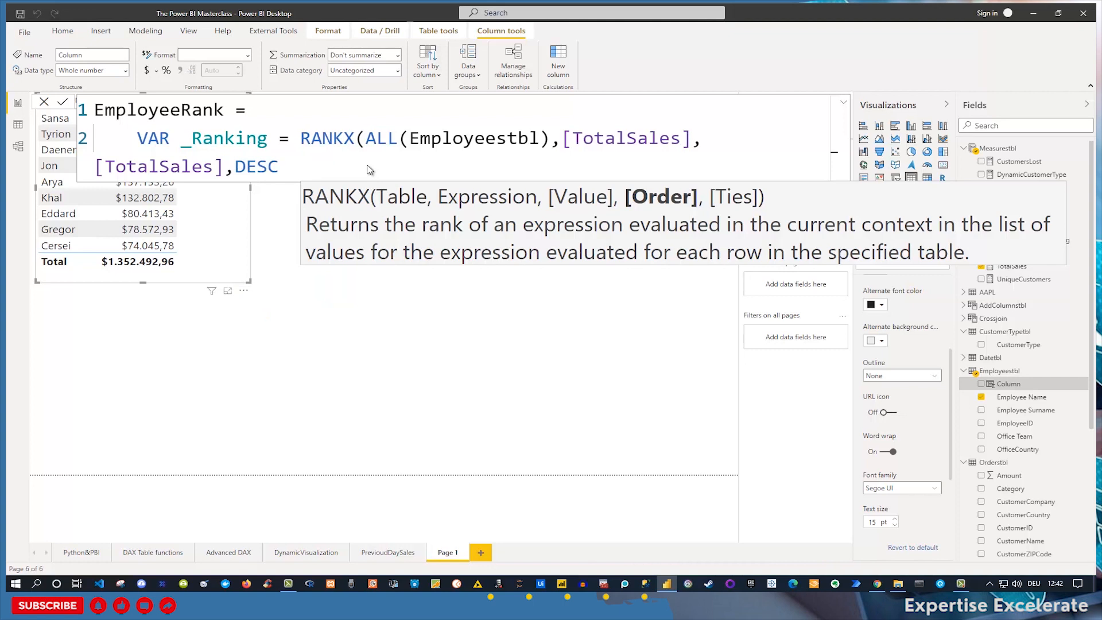
text())
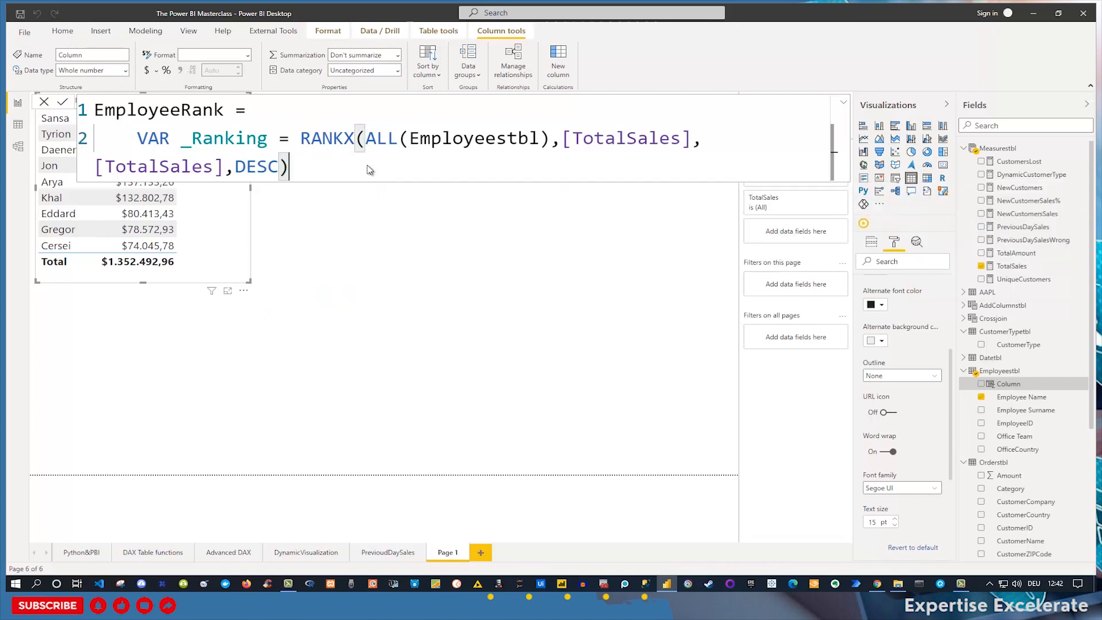
double_click(299, 139)
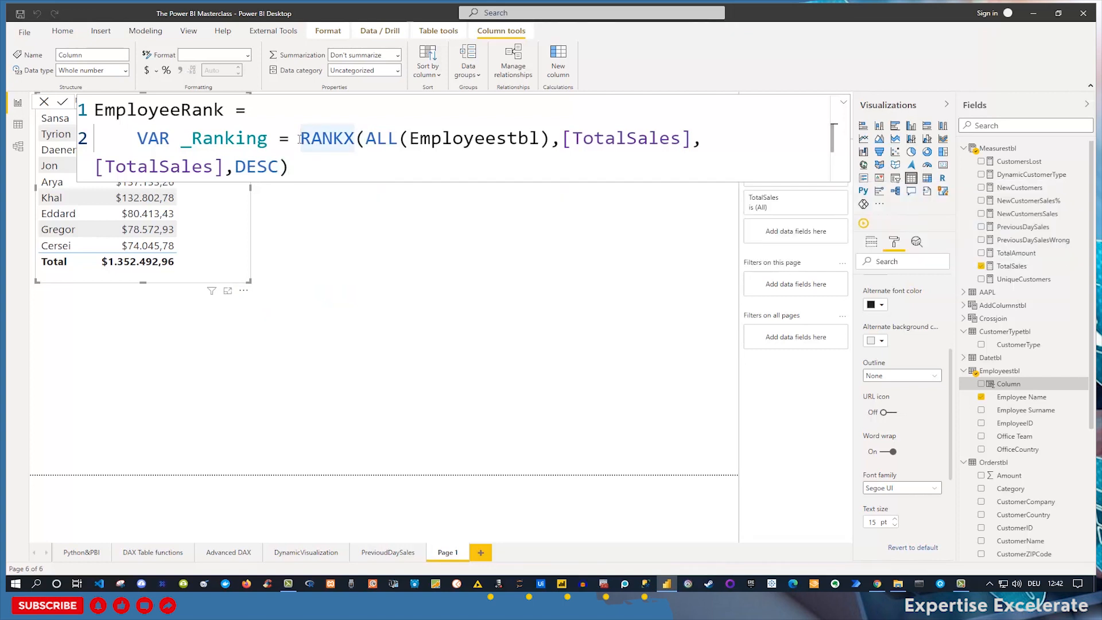
Move the RANKX expression onto its own indented line below VAR _Ranking and add an empty line after it.
click(300, 139)
key(shift+Return)
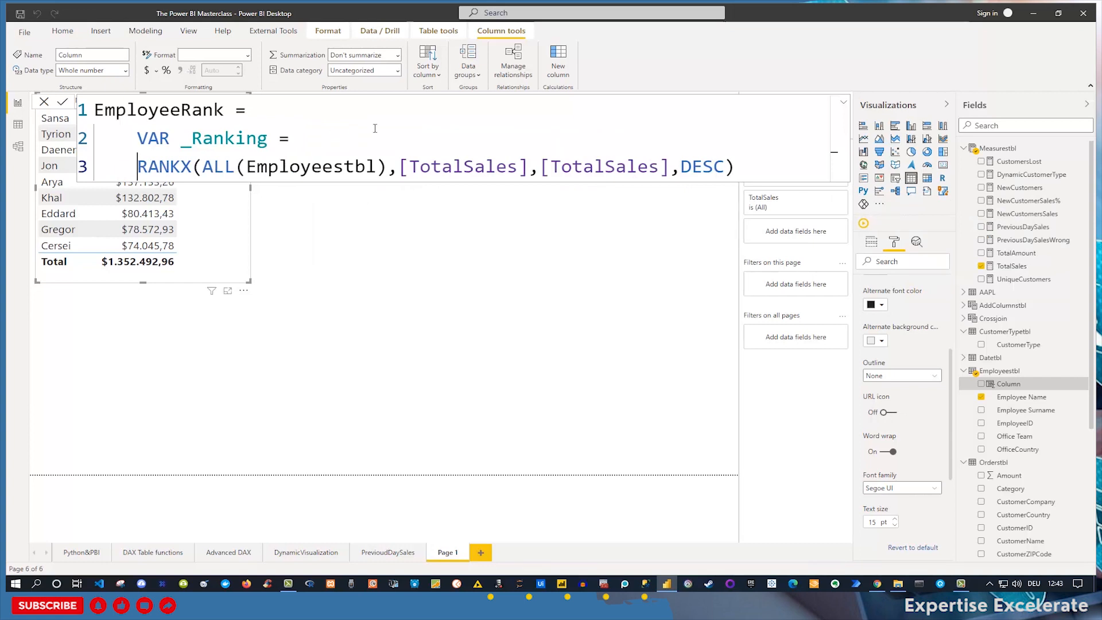
click(740, 169)
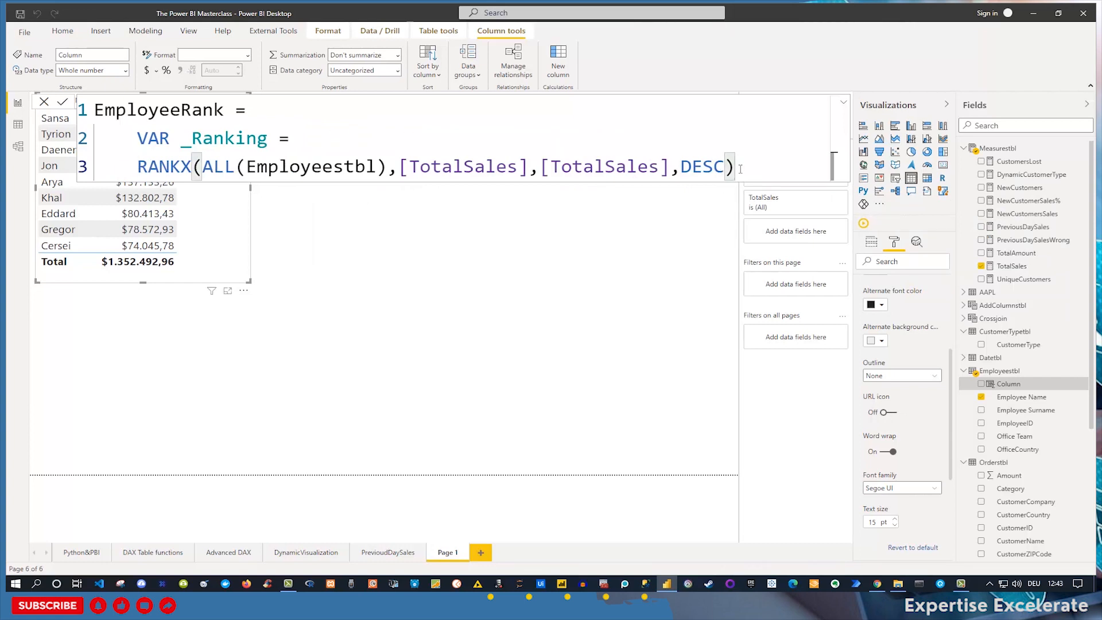
key(shift+Return)
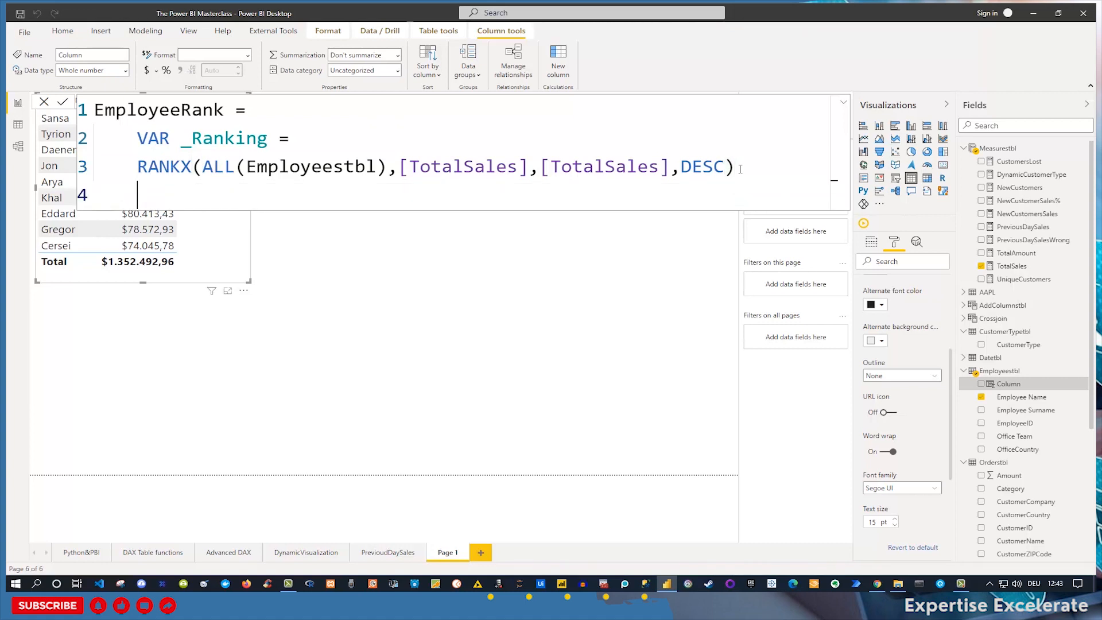
key(Up)
key(Tab)
key(Down)
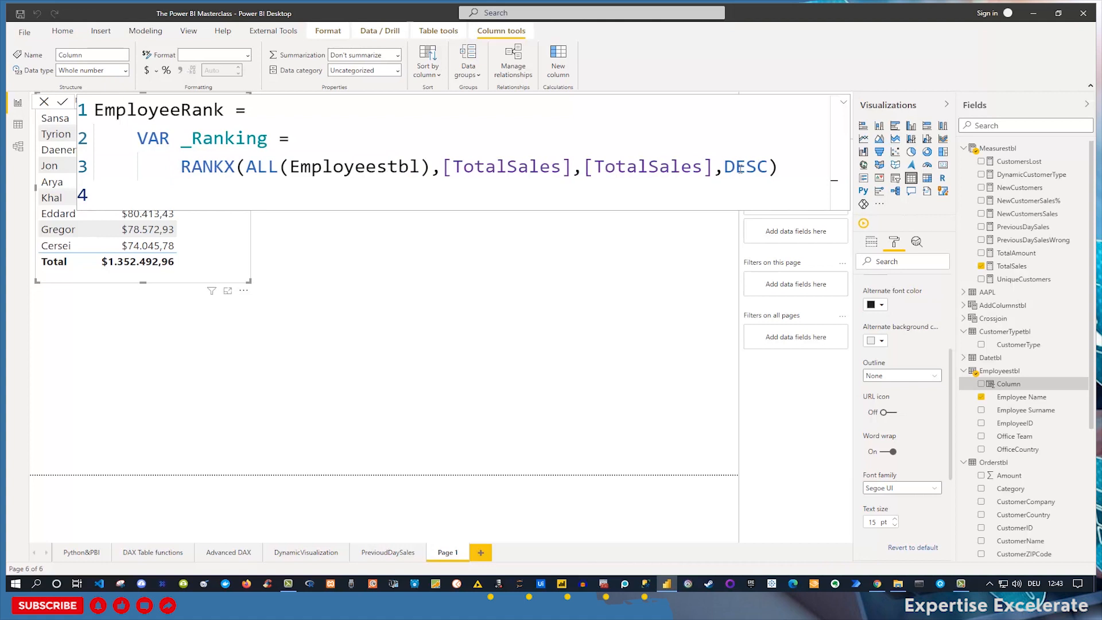
Add a RETURN clause and, on an indented line below it, start an IF function with the logical test _Ranking<=3.
text(RETURN)
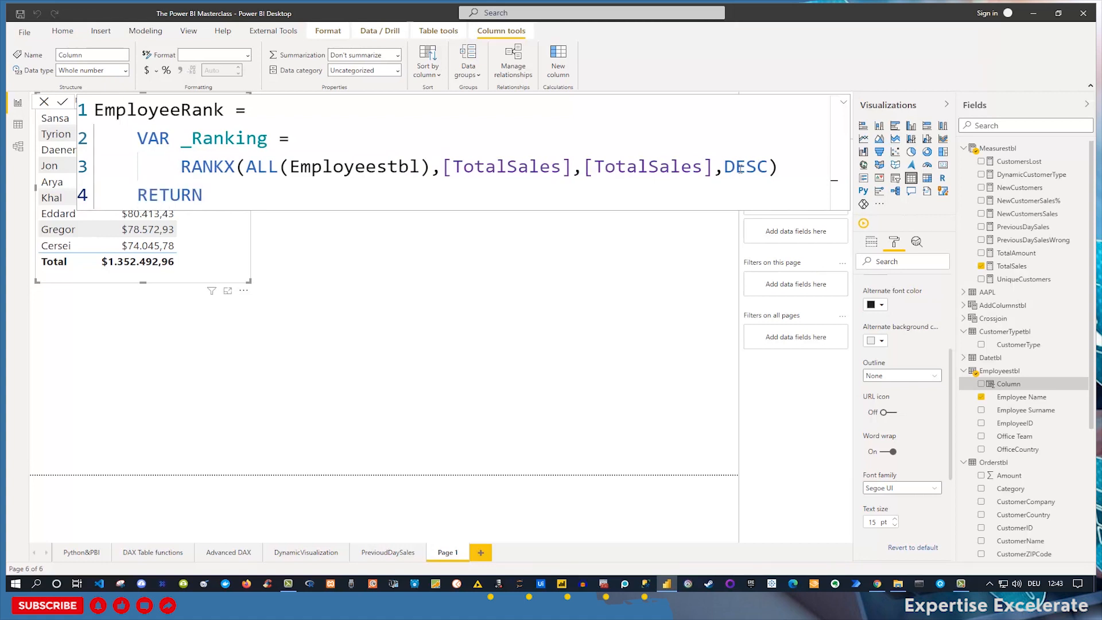
key(shift+Return)
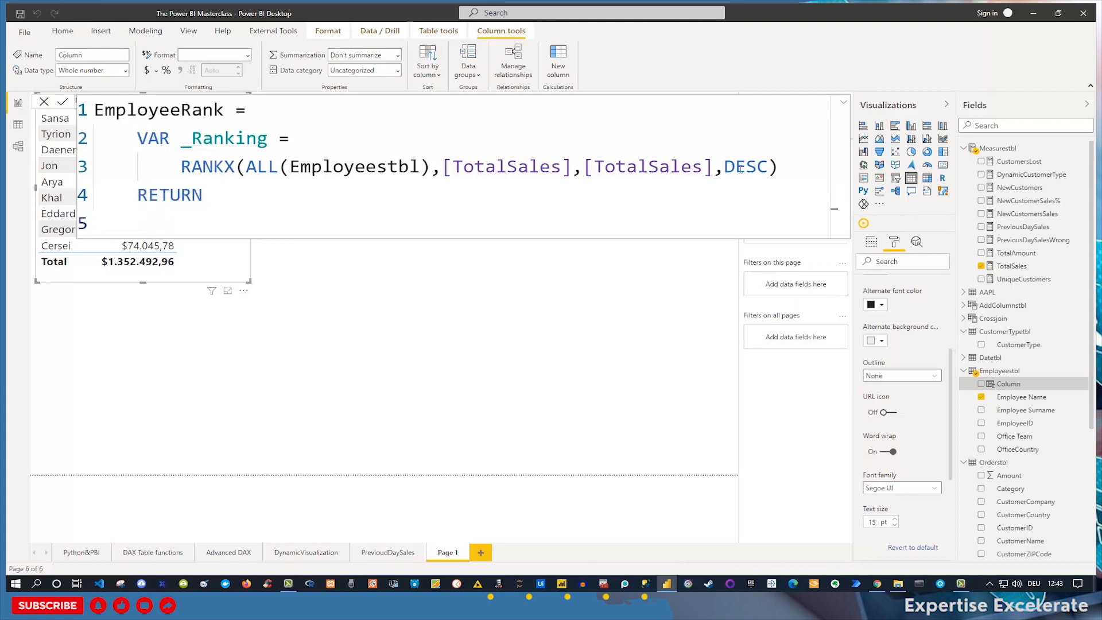
text(IF)
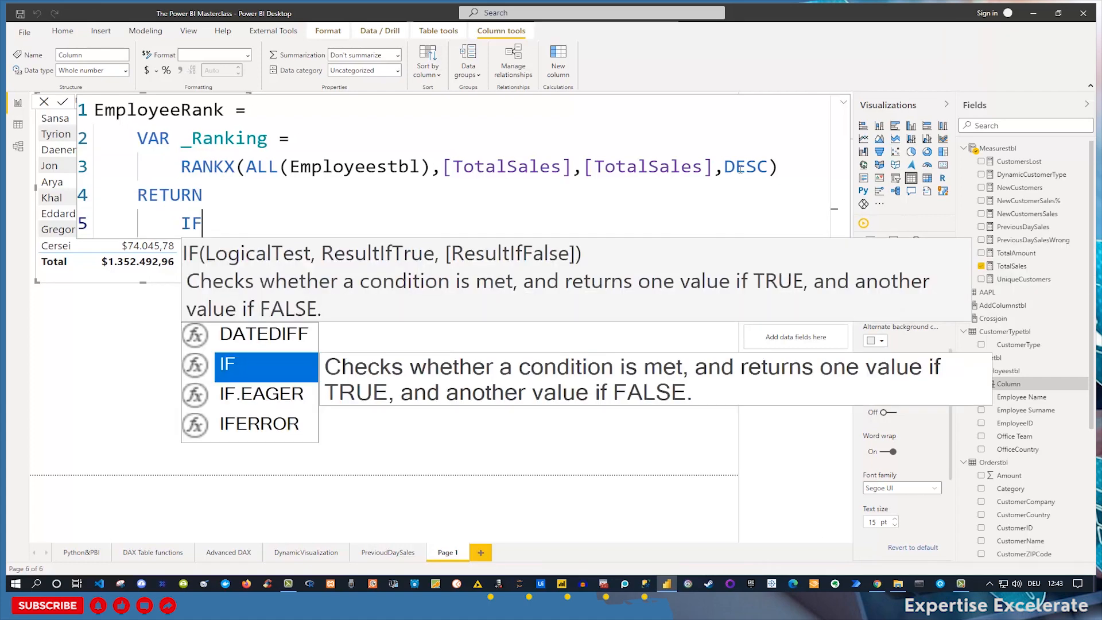
text(()
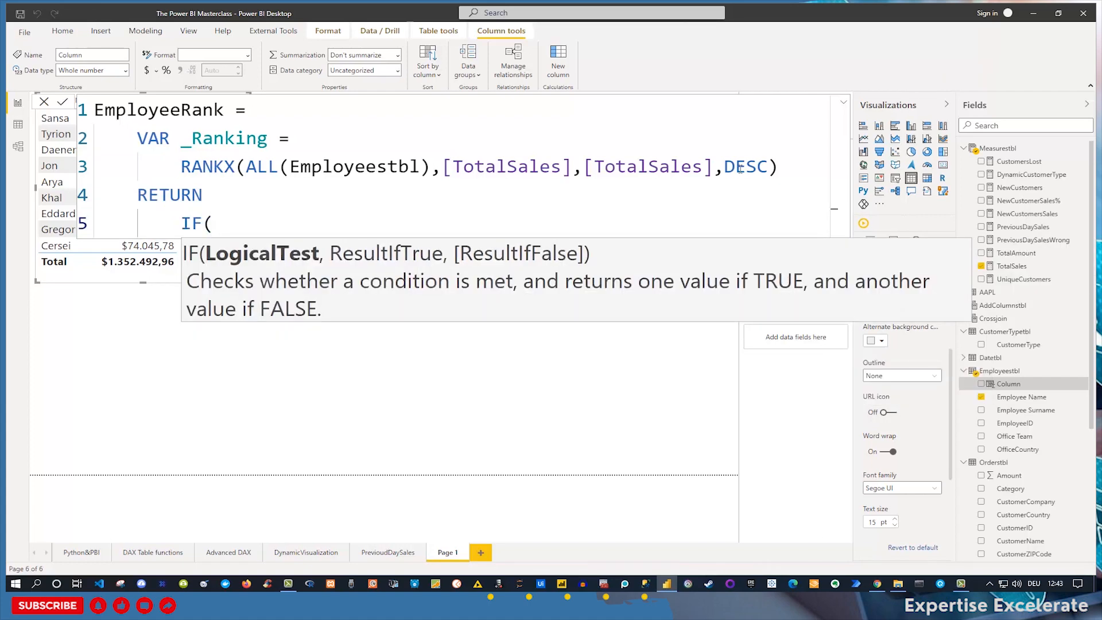
text(_Ranking)
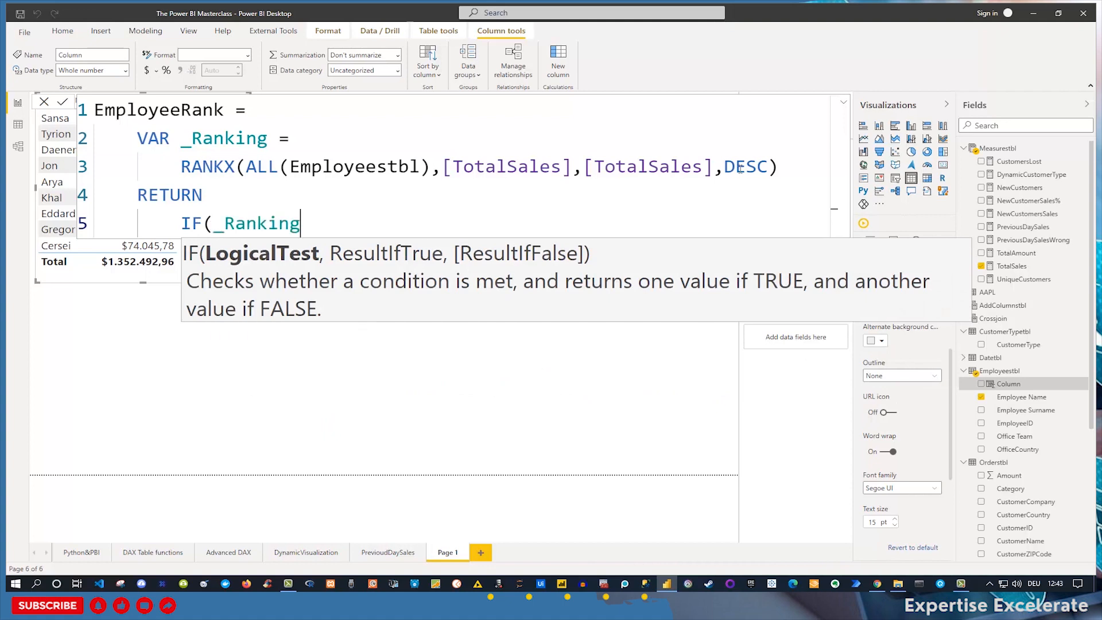
text(<=3)
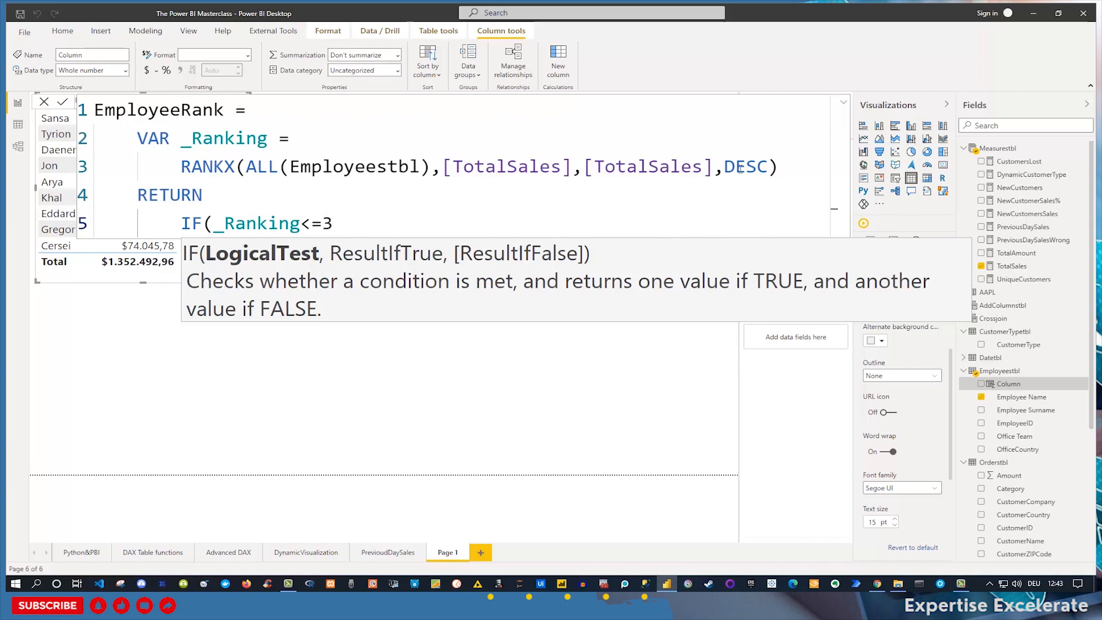
Complete the IF function with Employeestbl[Employee Name] as the true result and "Others" as the false result, and commit the column formula.
text(,)
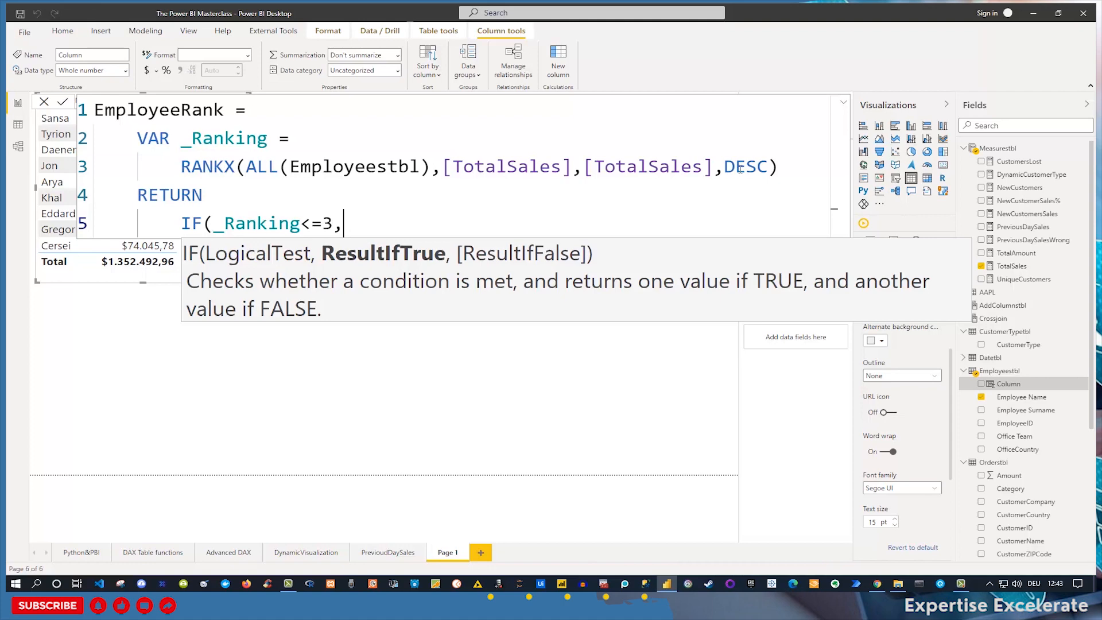
text(Nam)
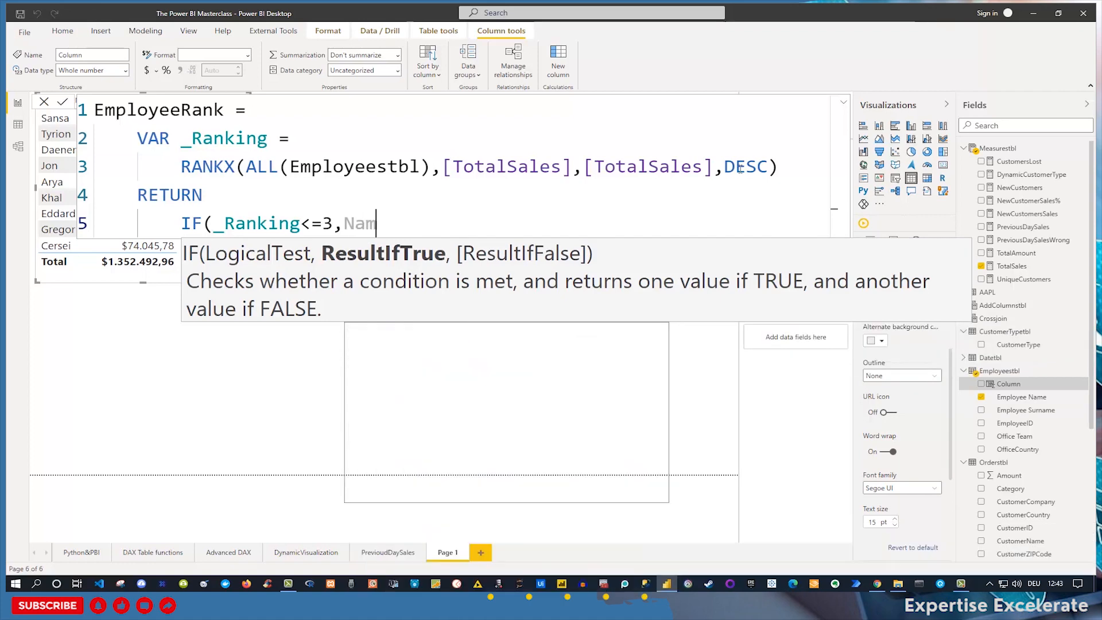
text(e)
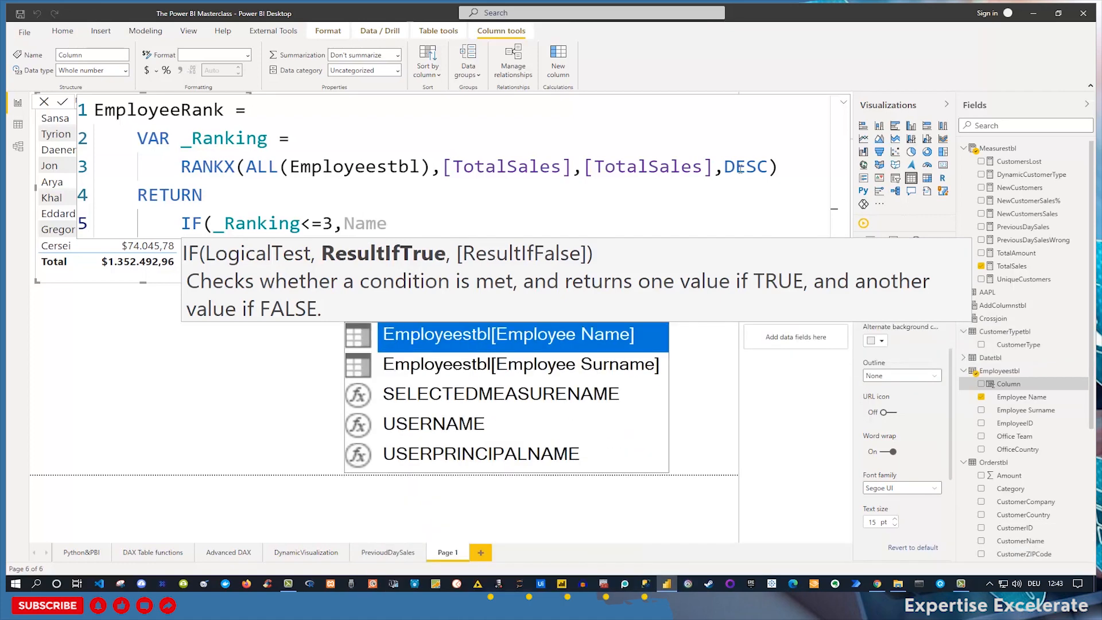
key(Tab)
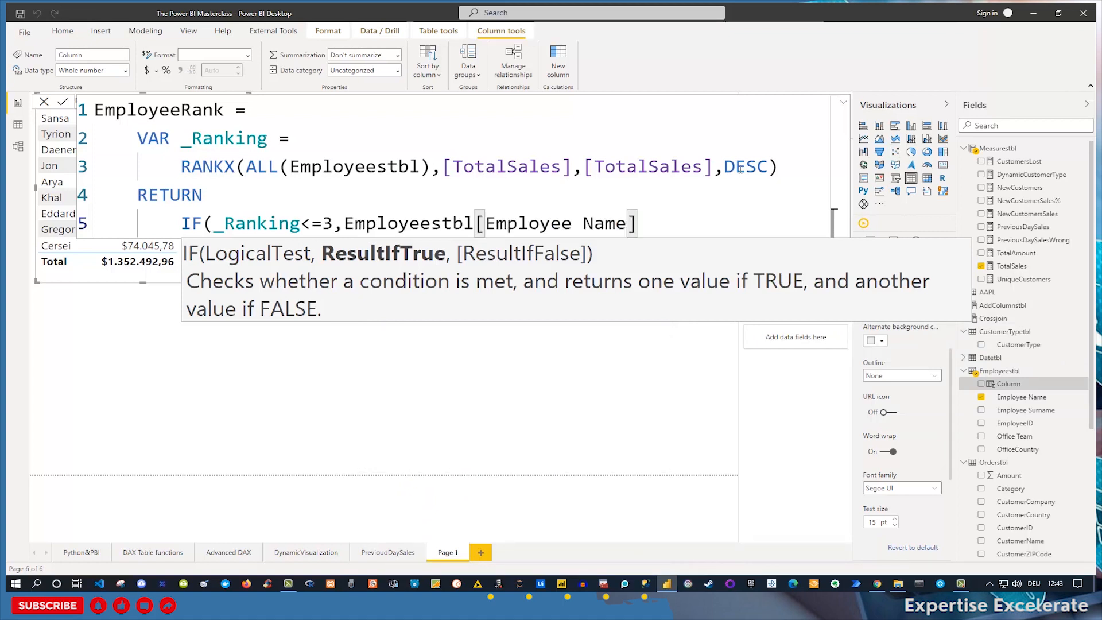
text(,)
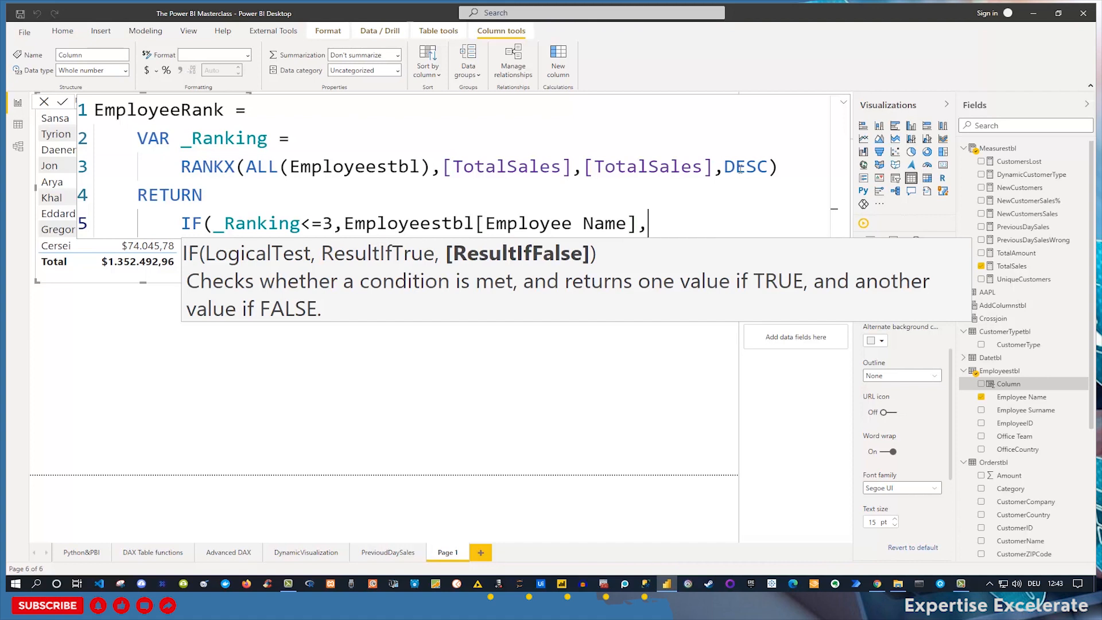
text("Others")
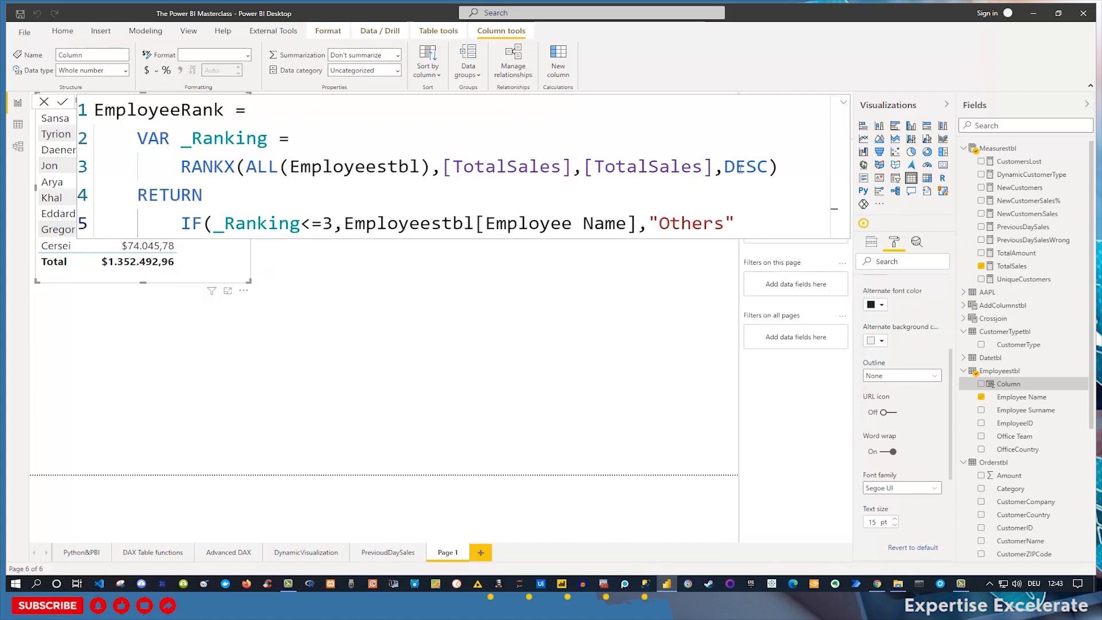
text())
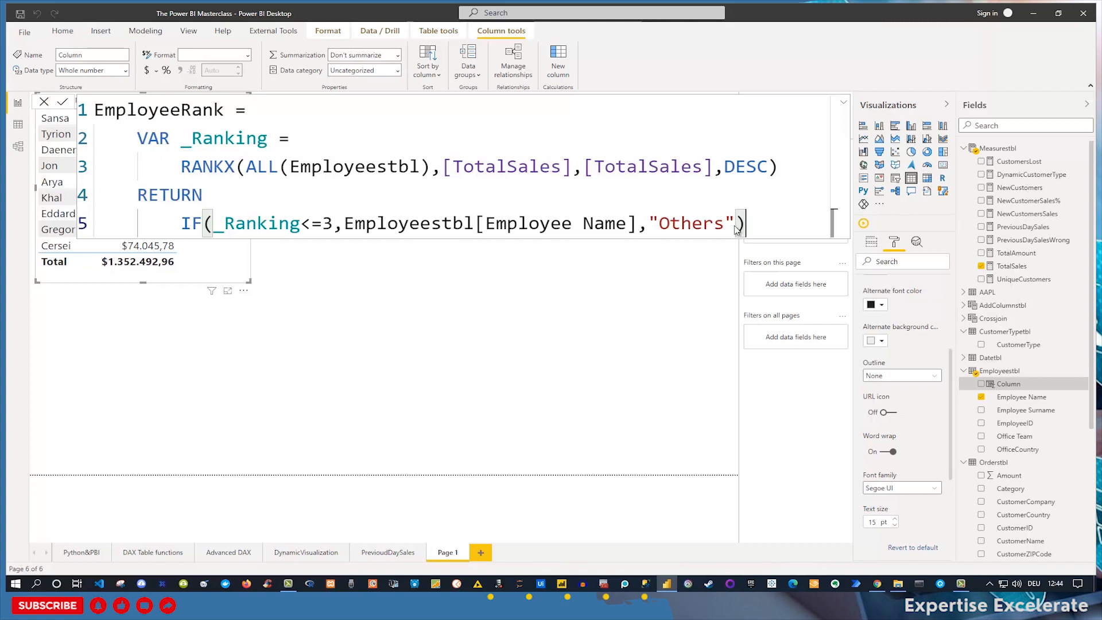
key(Return)
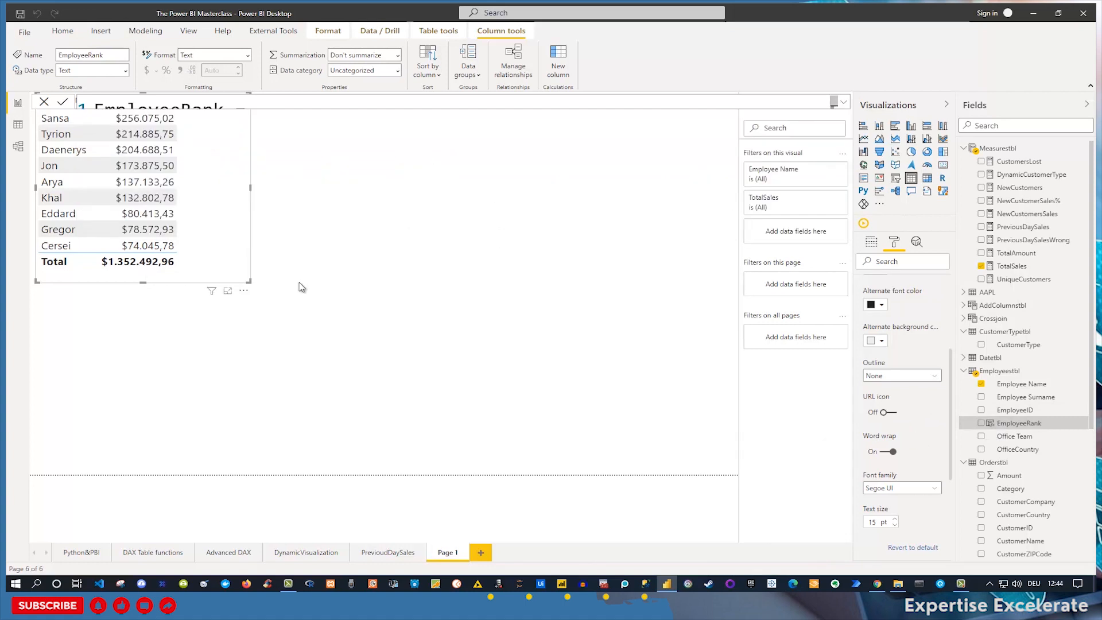
Add the EmployeeRank column to the enlarged table visual and move the visual clear of the formula bar.
drag(249, 281, 355, 330)
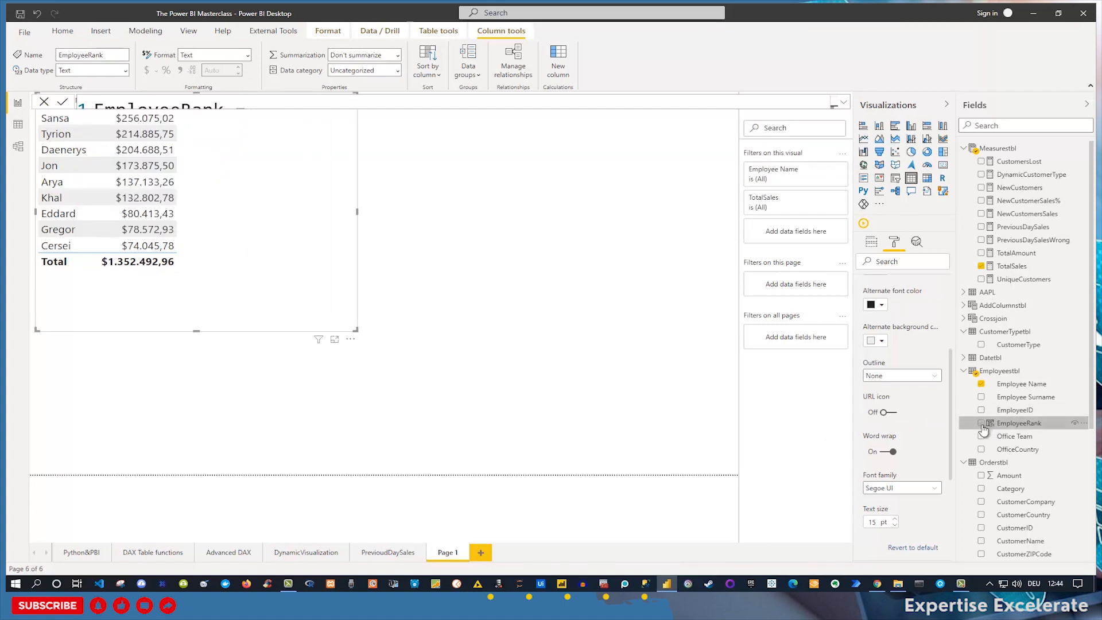
click(981, 425)
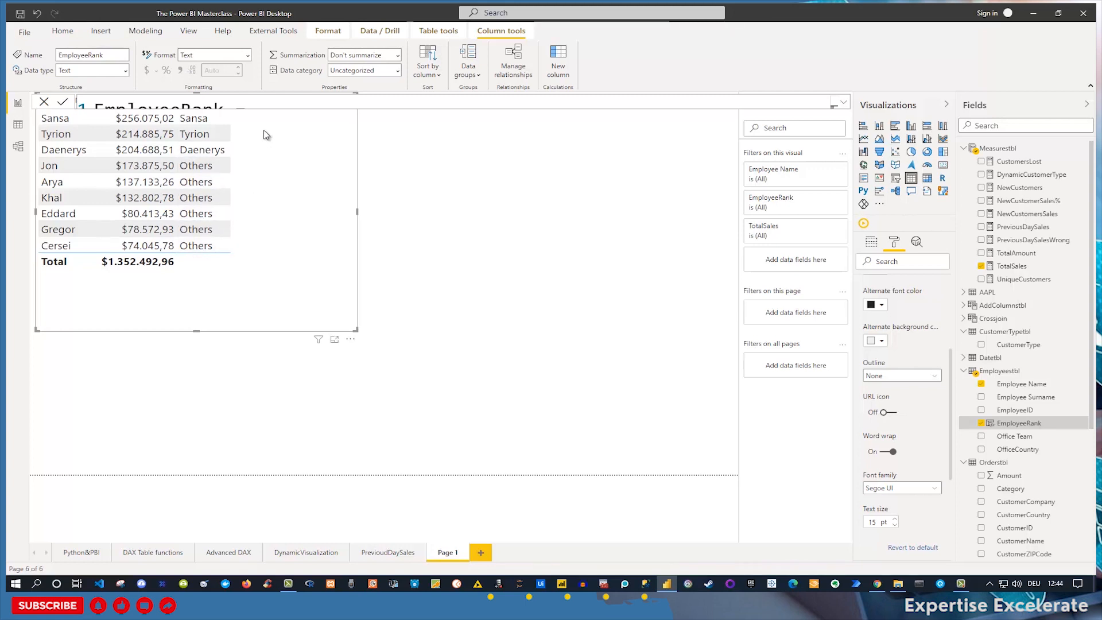
drag(287, 121, 321, 178)
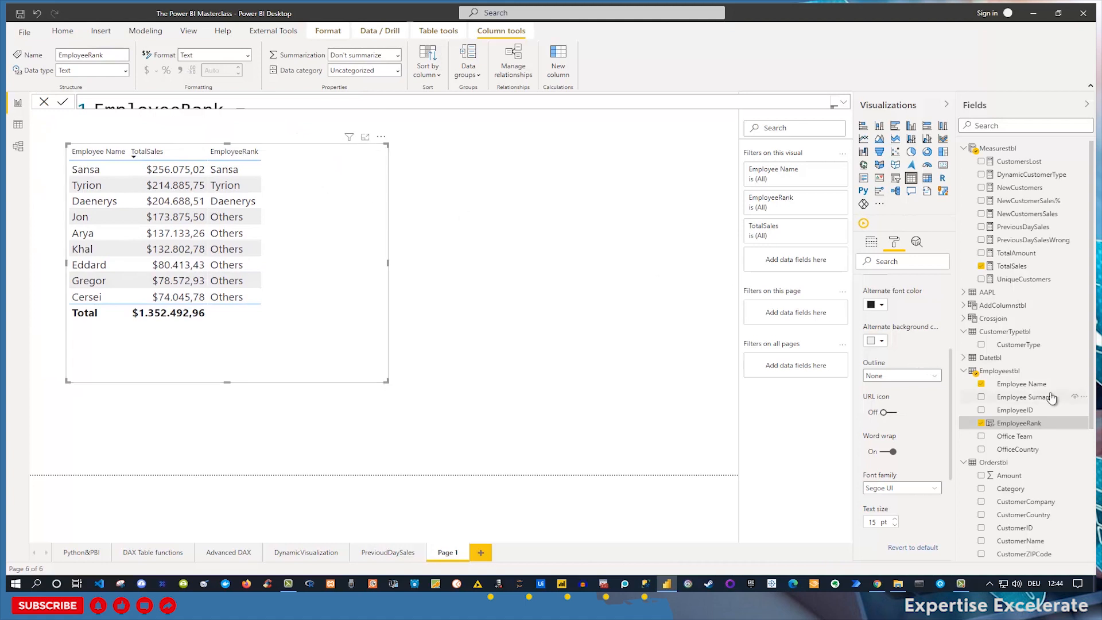
Place EmployeeRank before TotalSales in the table's values and remove the Employee Name field.
click(874, 246)
drag(902, 306, 901, 290)
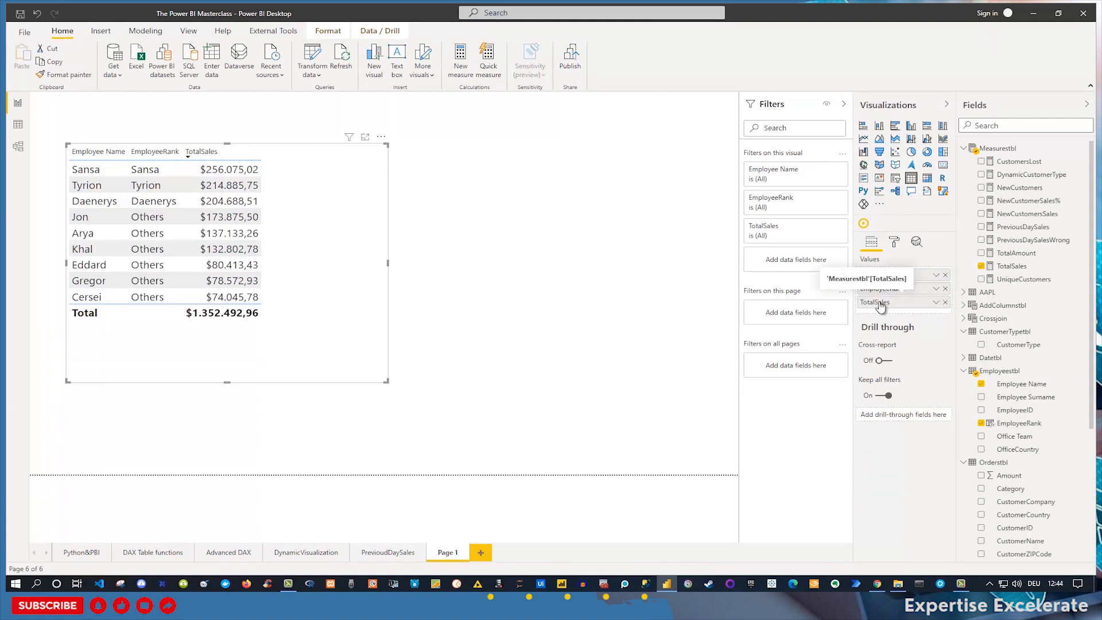
click(945, 276)
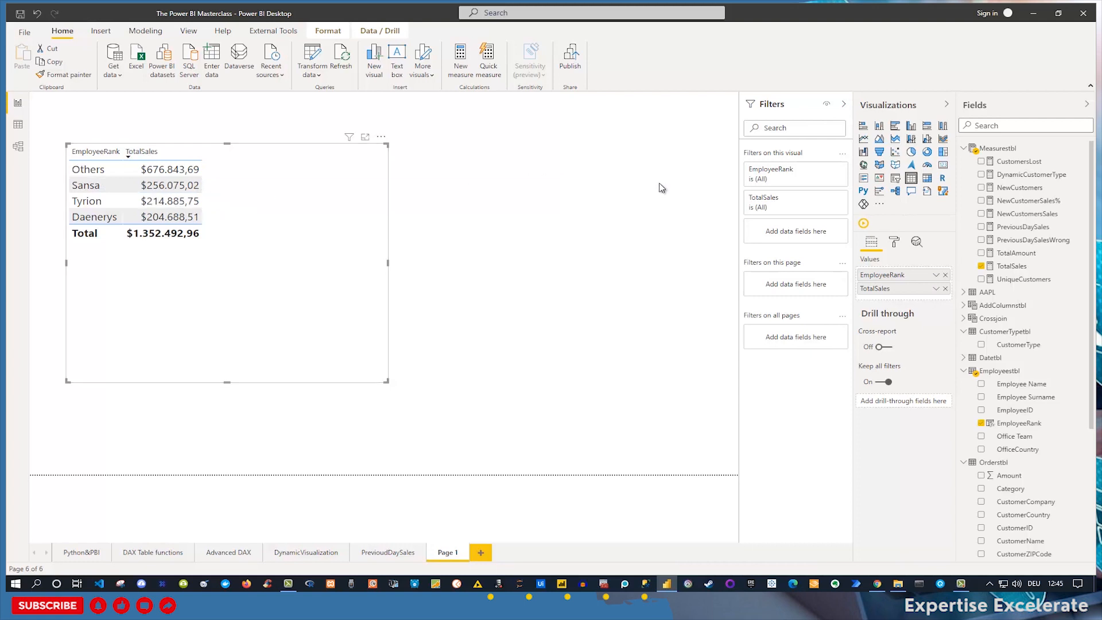
Convert the table into a clustered bar chart and enlarge it to fill most of the report page.
click(894, 125)
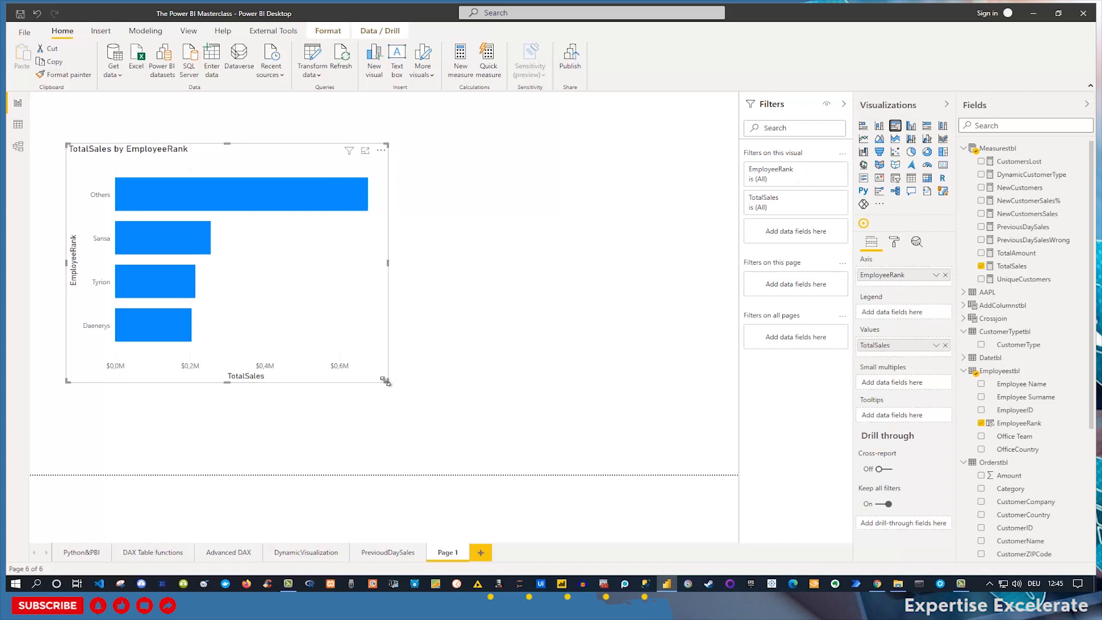
drag(387, 381, 609, 450)
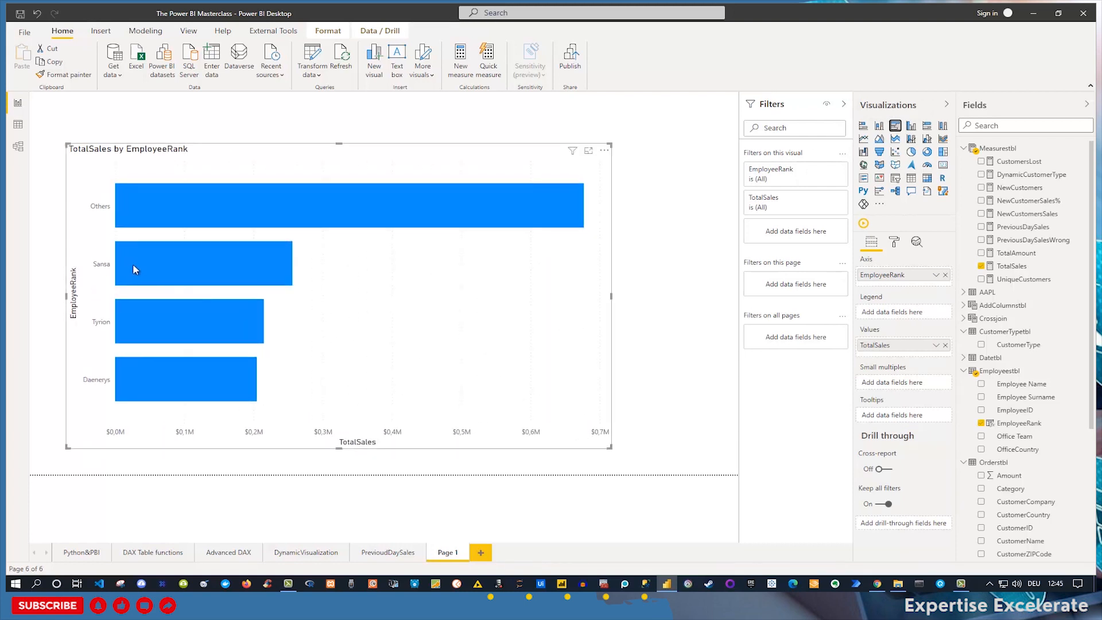
Turn on the bar chart's data labels with a text size of 15 pt and the position Inside end.
click(894, 241)
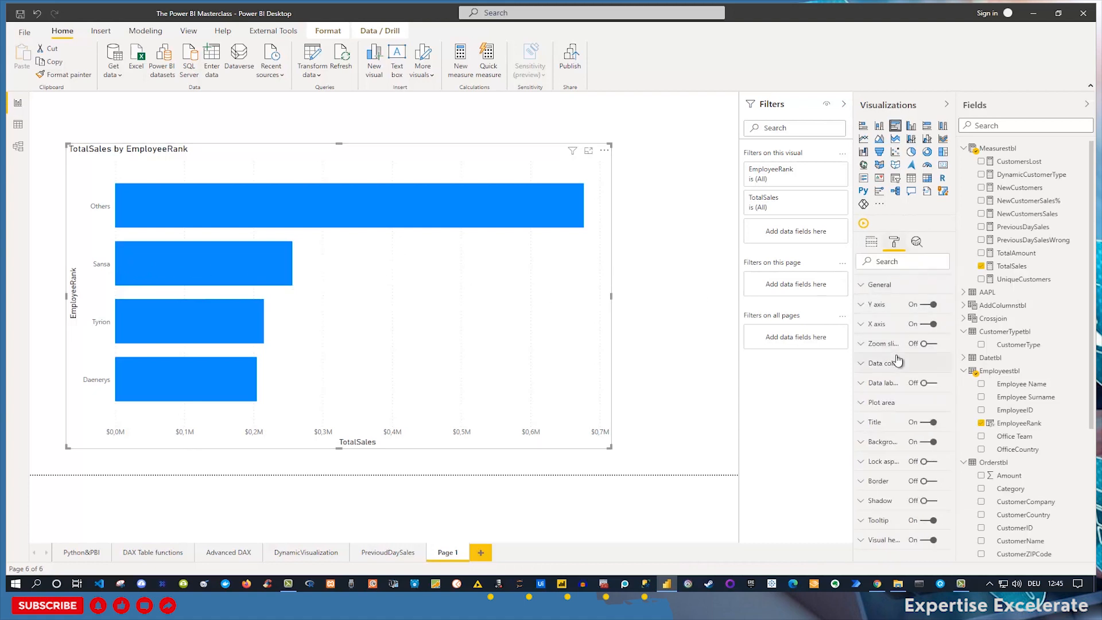
click(926, 383)
click(864, 385)
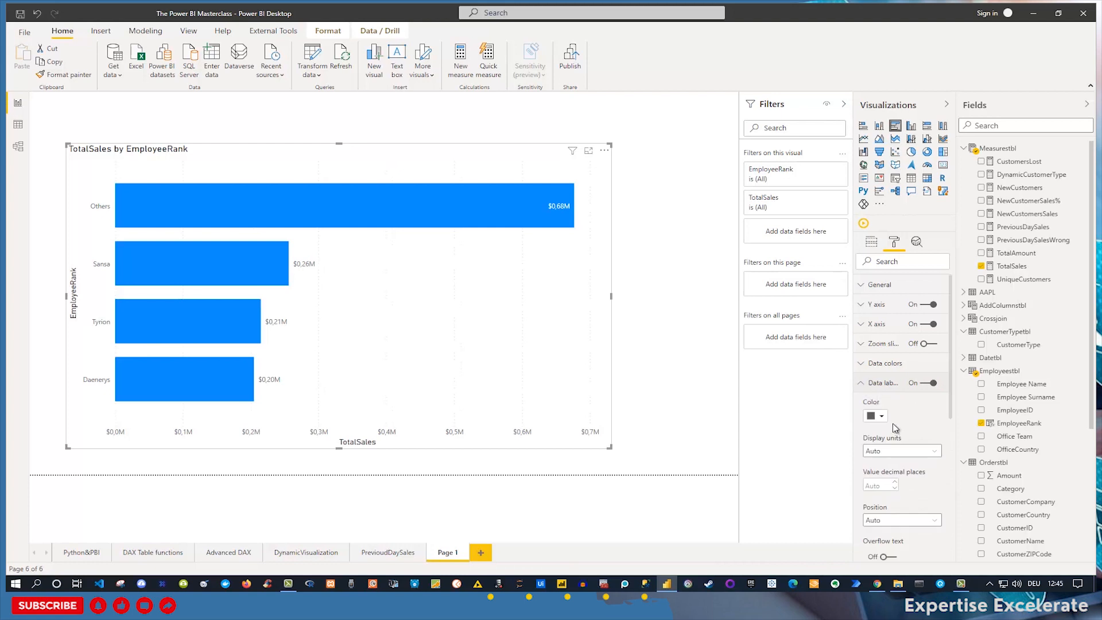
scroll(898, 522, down, 4)
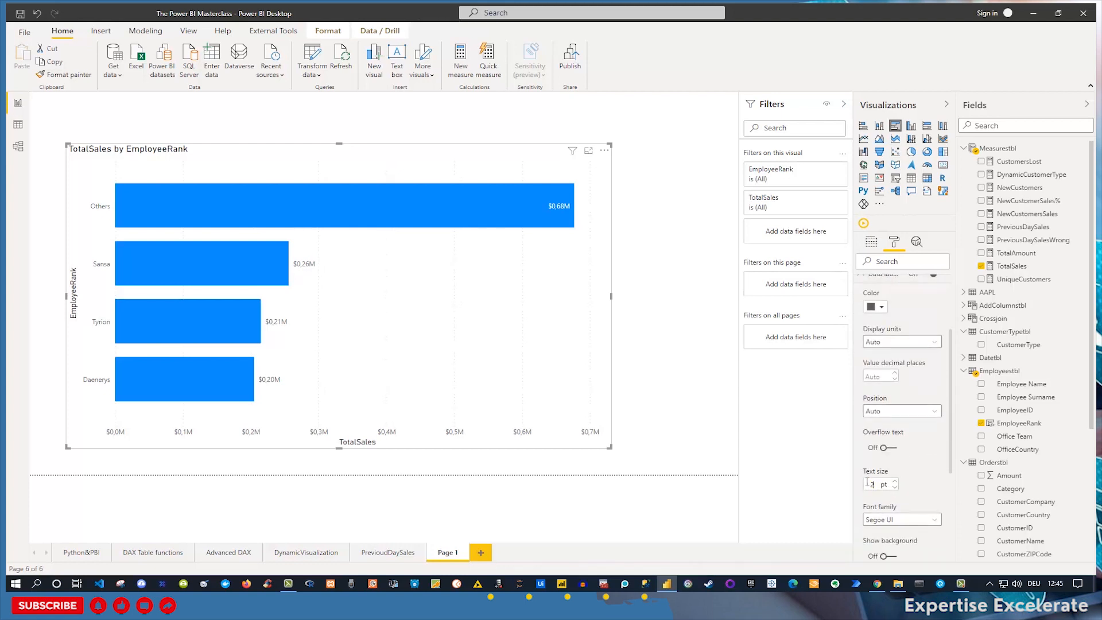
text(15)
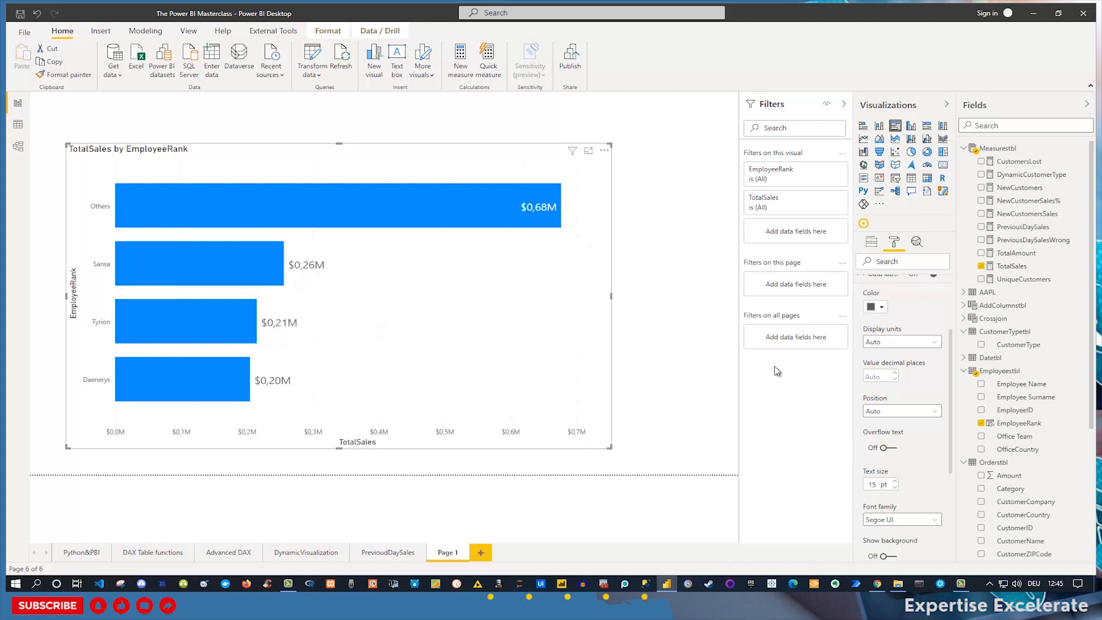
click(905, 411)
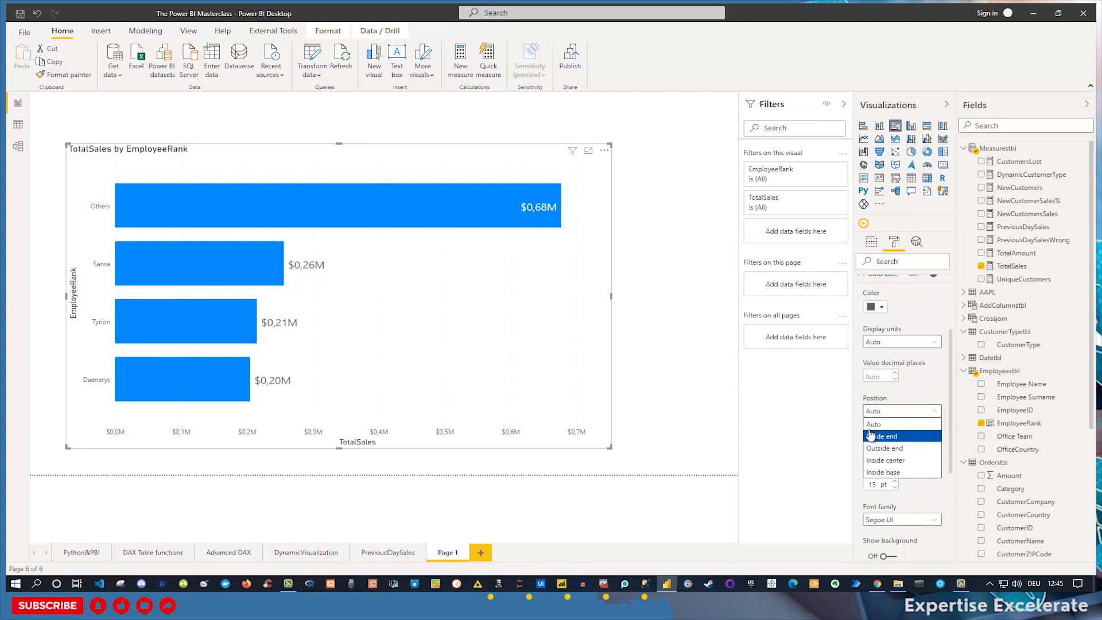
click(886, 436)
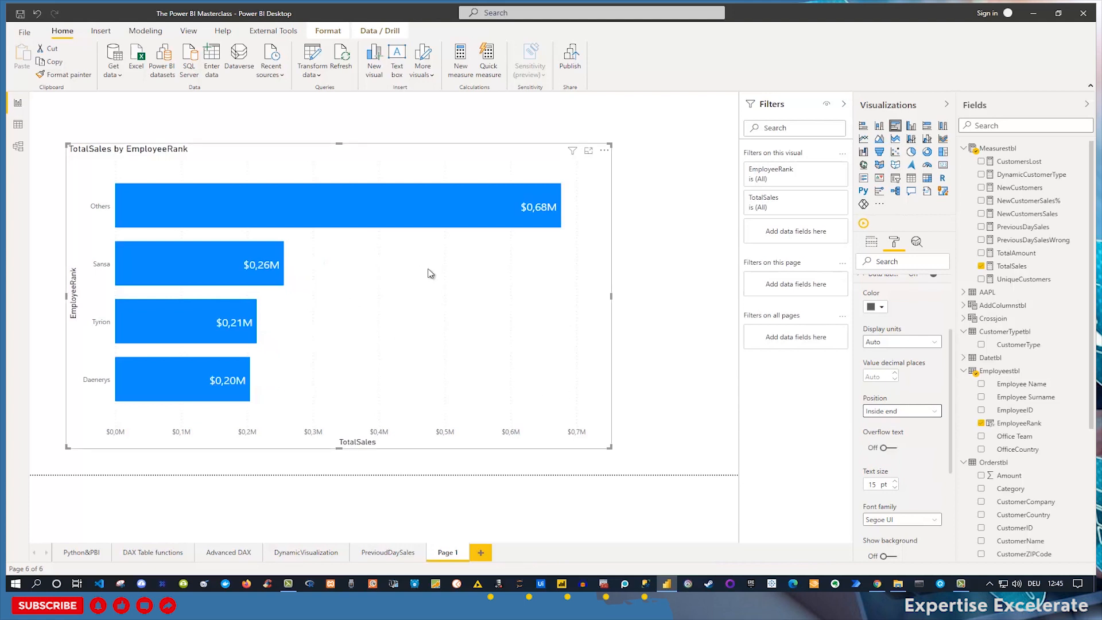